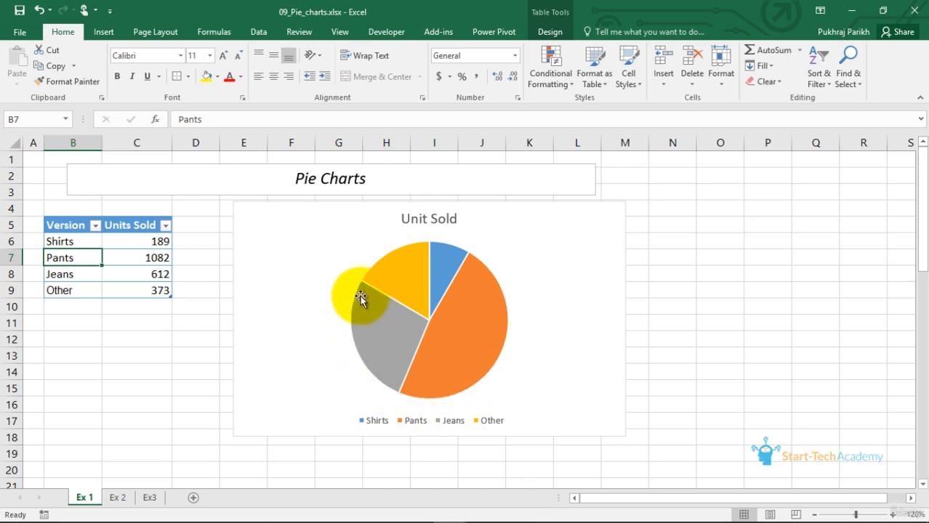
# - Examine the Version and Units Sold table entries alongside the corresponding slices and legend of the pie chart
pyautogui.moveTo(411, 289)
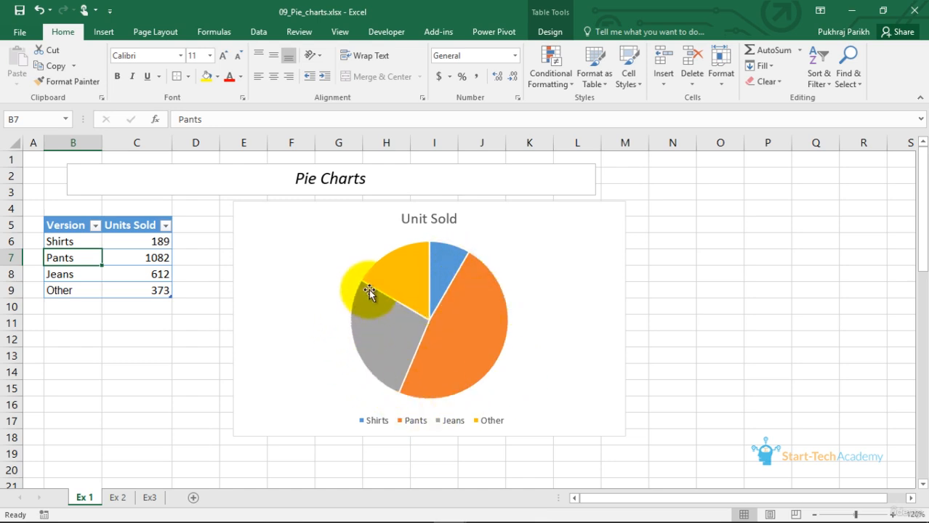
pyautogui.moveTo(421, 371)
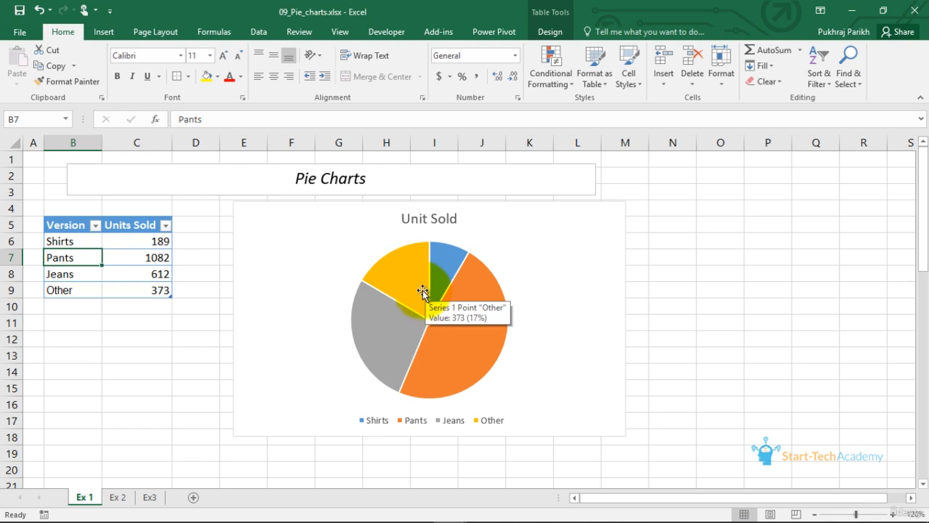
pyautogui.click(81, 243)
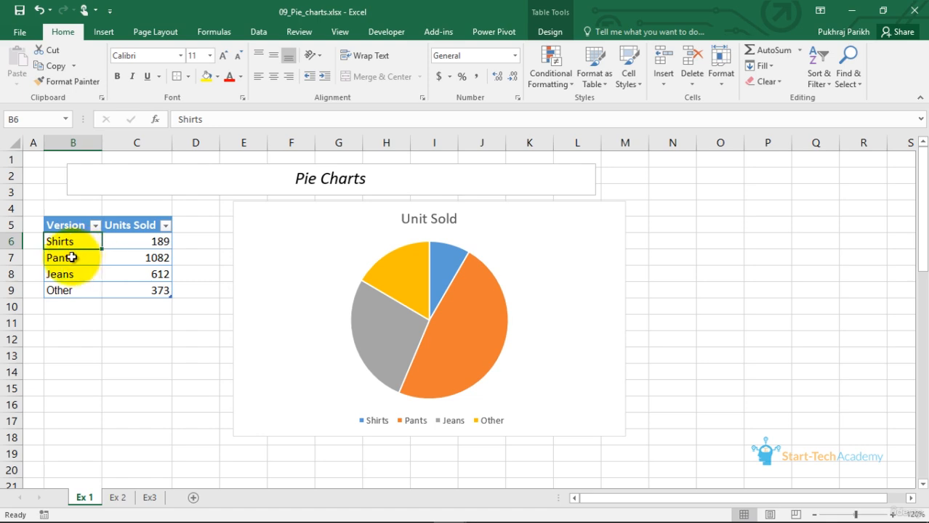
pyautogui.click(71, 257)
pyautogui.click(73, 275)
pyautogui.click(118, 290)
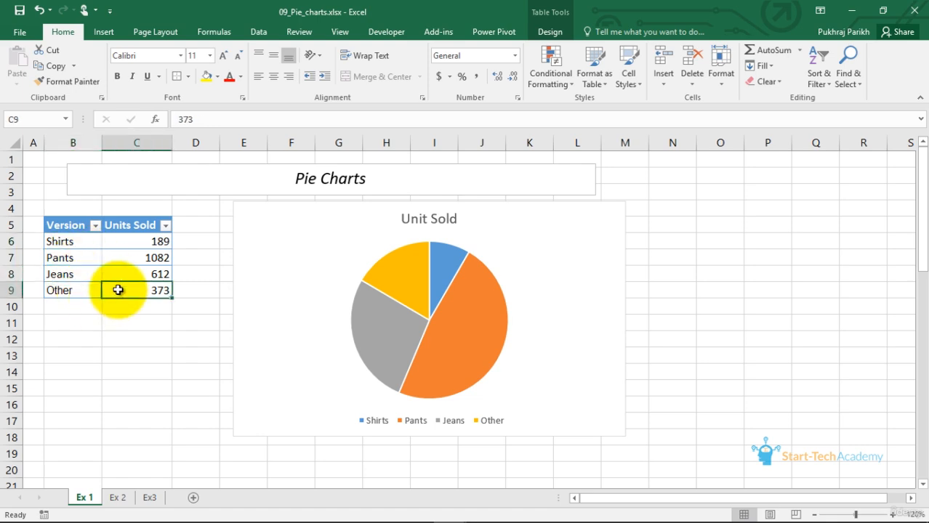
pyautogui.click(118, 275)
pyautogui.click(119, 257)
pyautogui.click(120, 241)
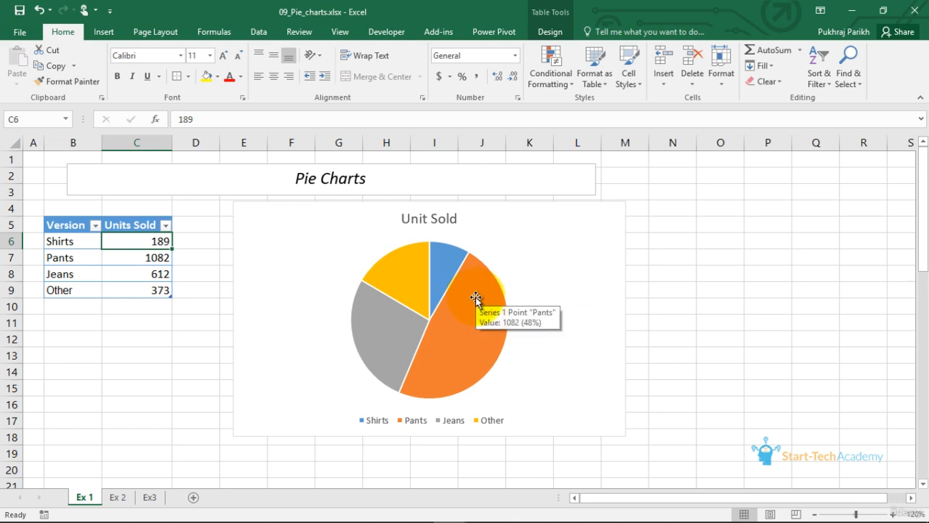
pyautogui.moveTo(472, 323)
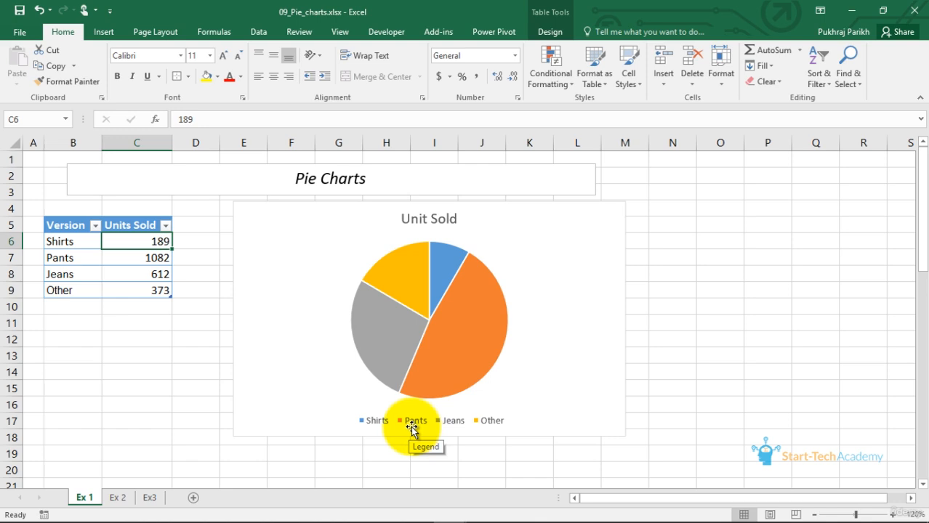
pyautogui.moveTo(440, 337)
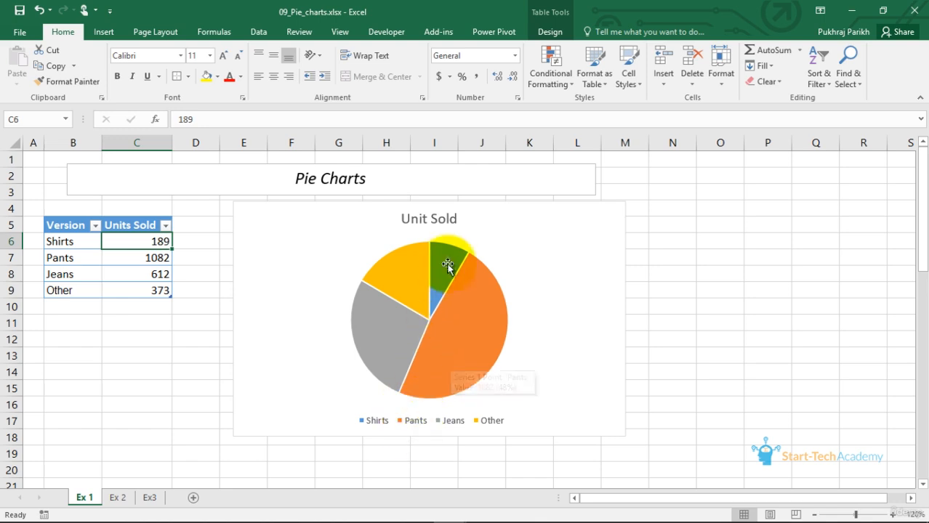
pyautogui.moveTo(450, 266)
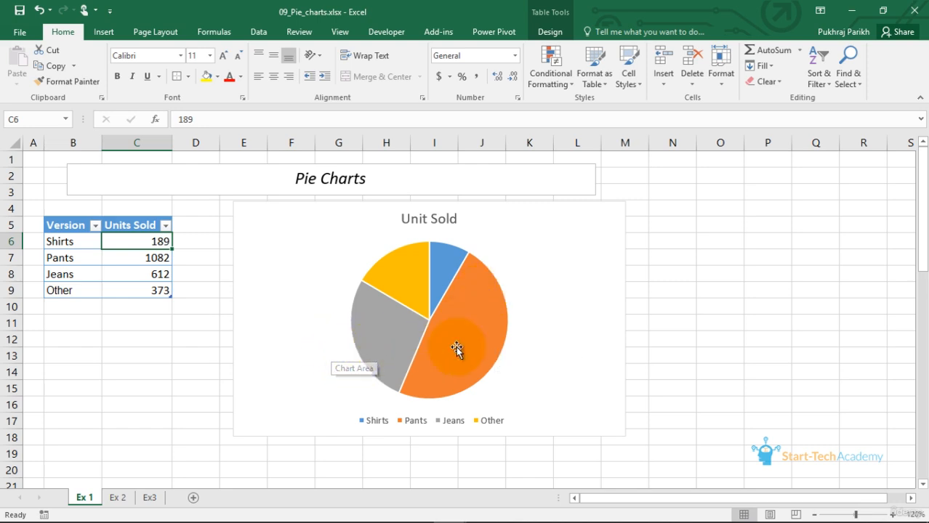
# - Replace the existing pie chart with a new recommended Pie chart built from the Version and Units Sold table (B5:C9)
pyautogui.click(576, 257)
pyautogui.press('Delete')
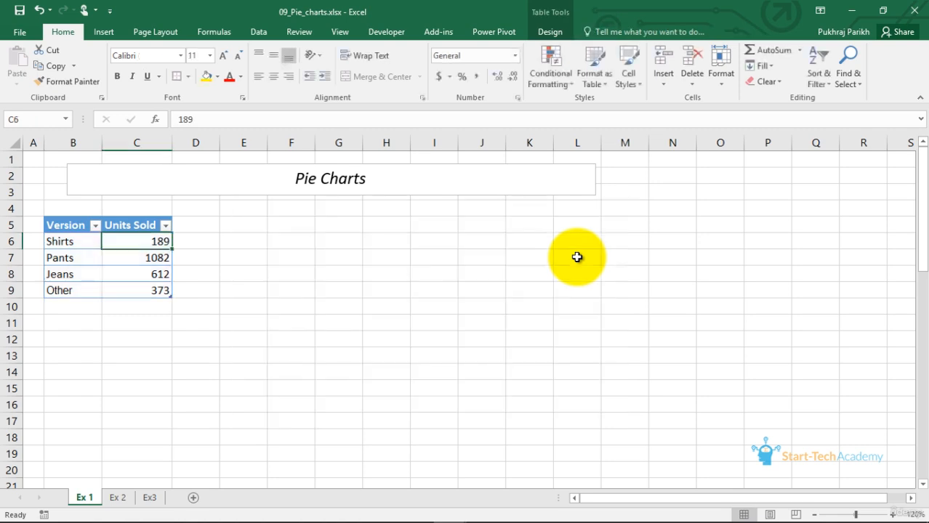
pyautogui.moveTo(57, 225); pyautogui.dragTo(111, 298)
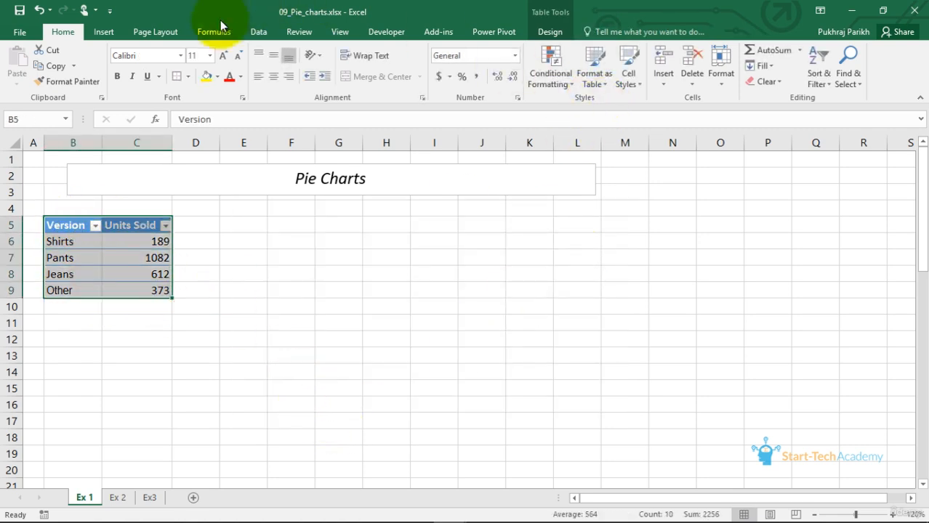
pyautogui.click(113, 33)
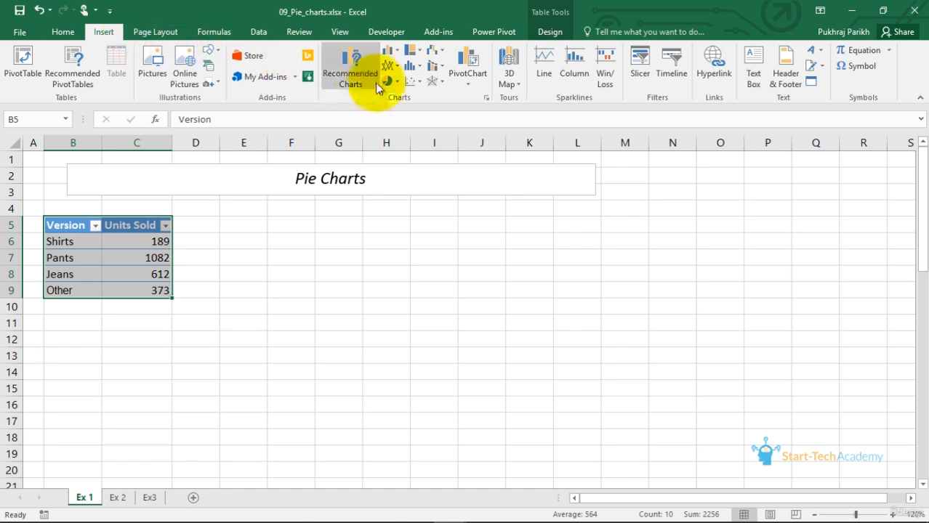
pyautogui.click(353, 77)
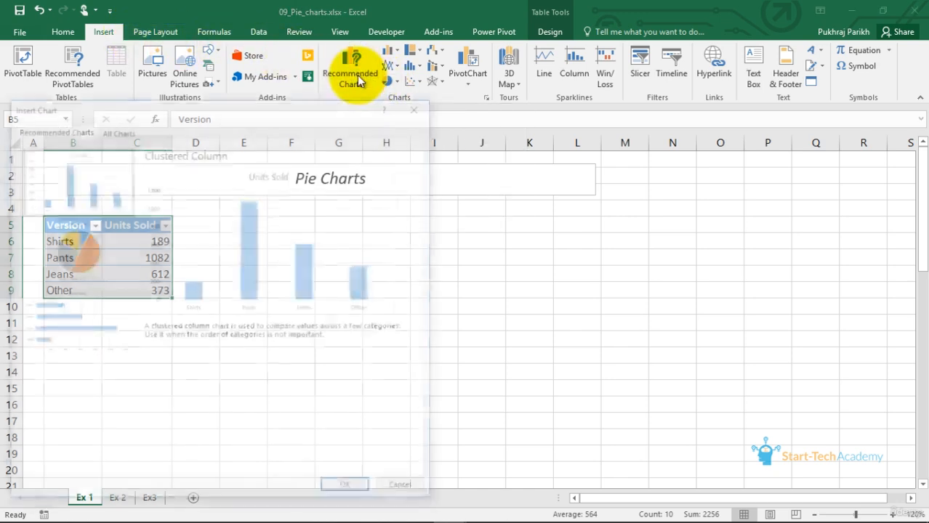
pyautogui.click(117, 238)
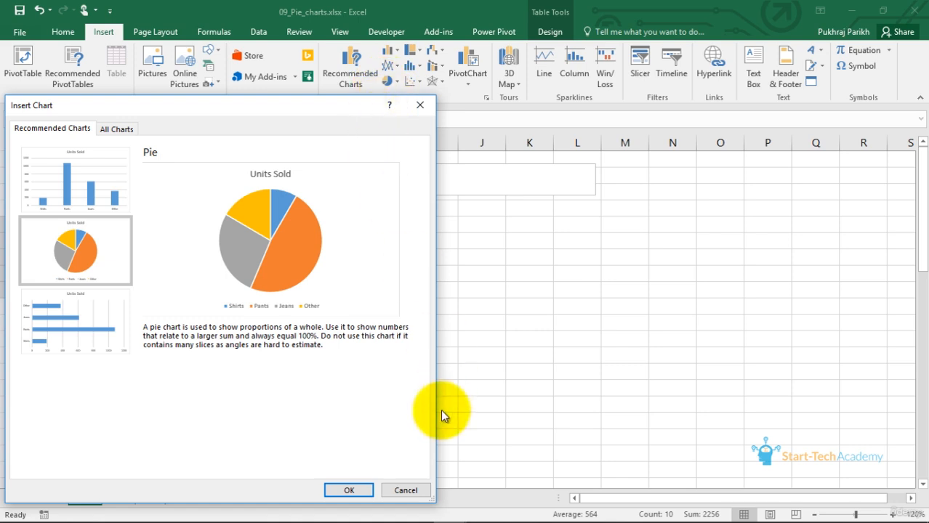
pyautogui.click(349, 491)
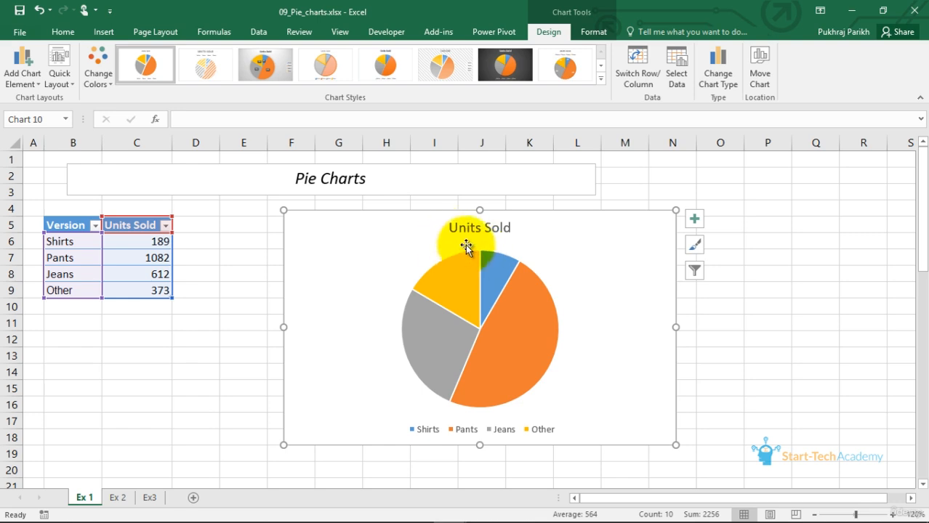
# - Add data labels to the pie chart and place them at Outside End
pyautogui.click(693, 220)
pyautogui.click(747, 245)
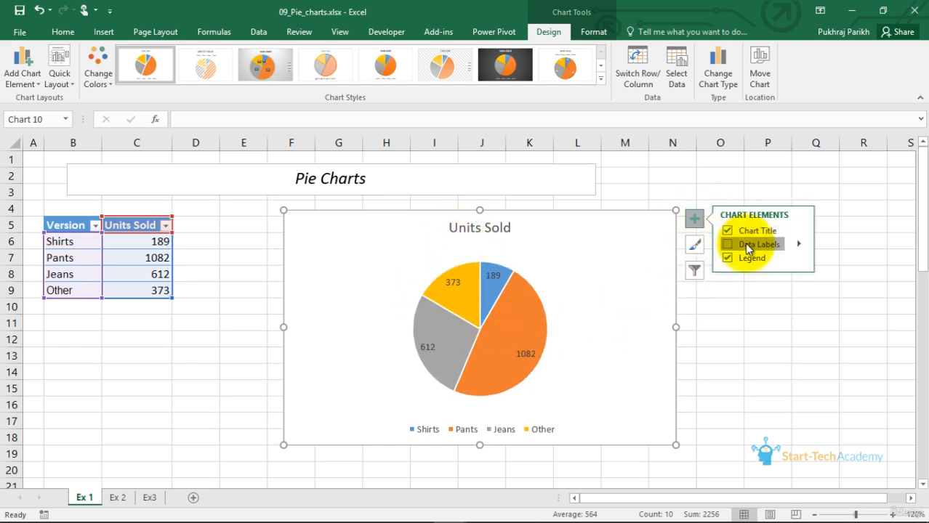
pyautogui.click(798, 244)
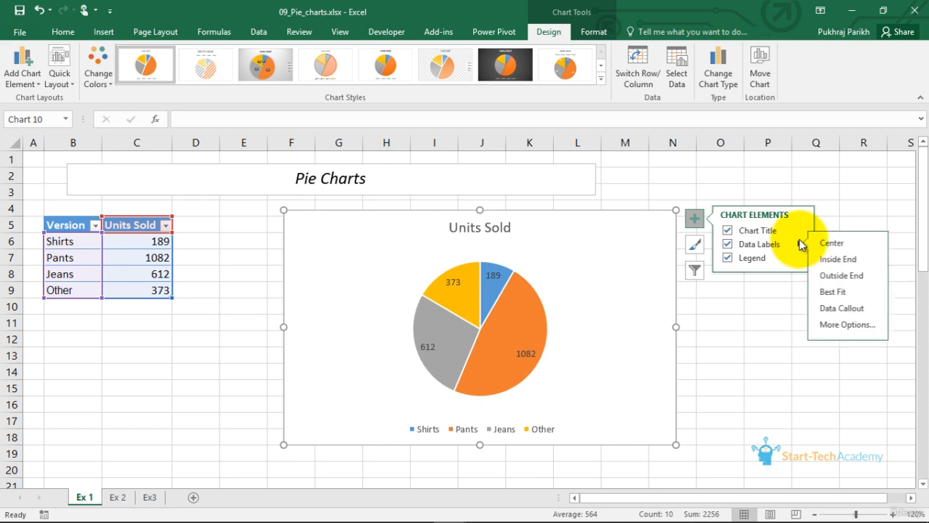
pyautogui.click(757, 245)
pyautogui.click(759, 247)
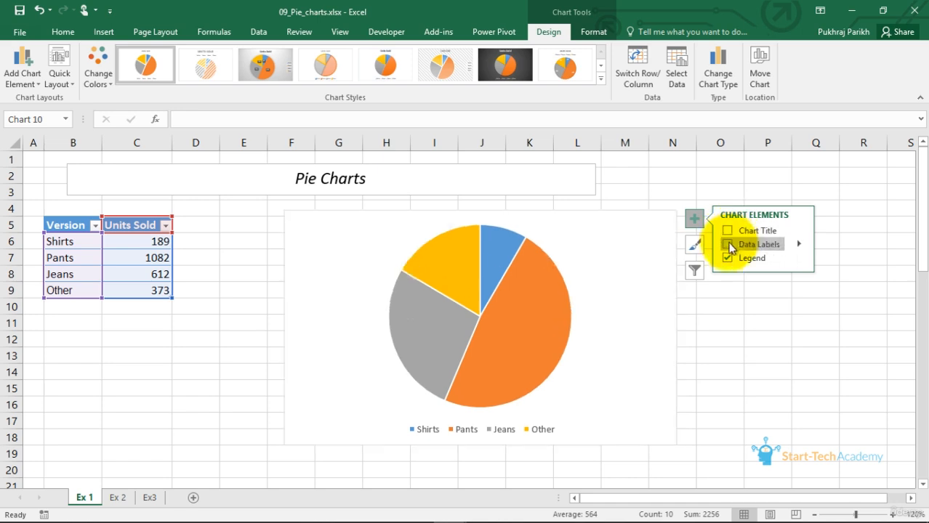
pyautogui.click(799, 244)
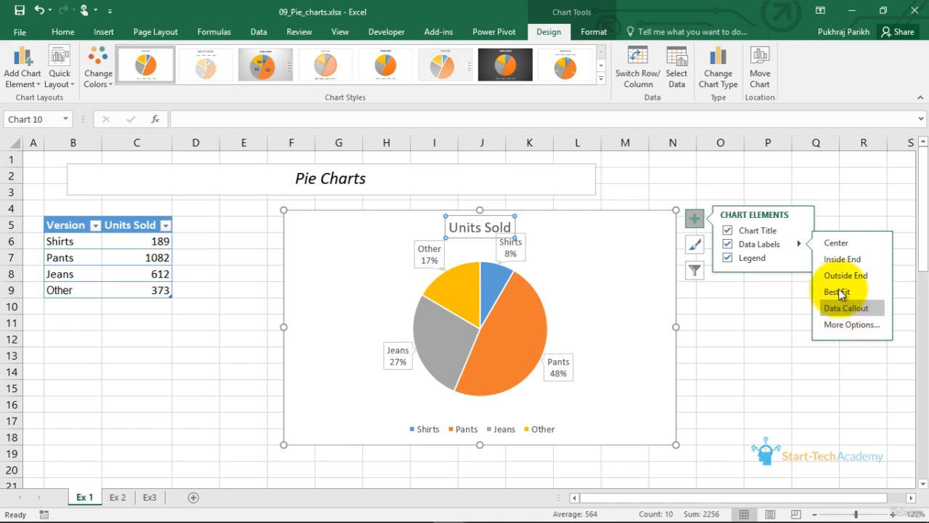
# - Format the pie chart's data labels to show category name and percentage instead of the value
pyautogui.click(561, 365)
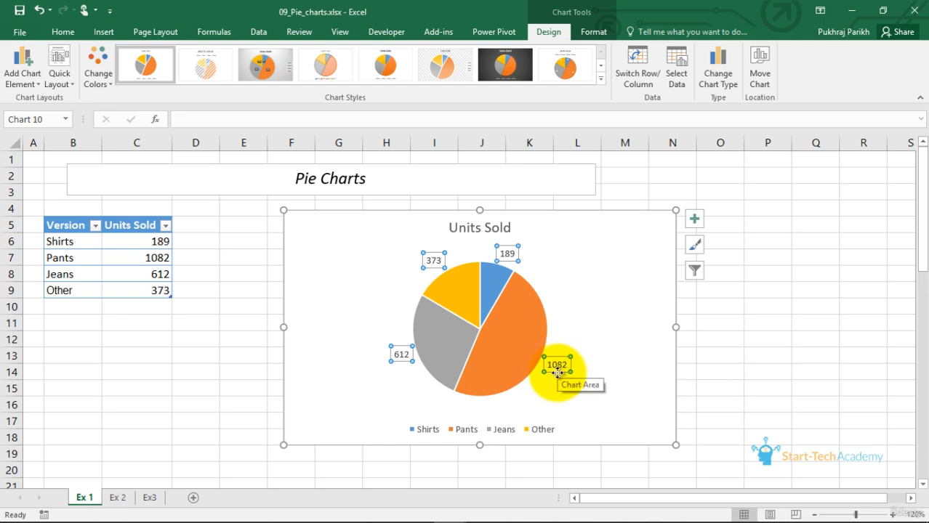
pyautogui.rightClick(556, 373)
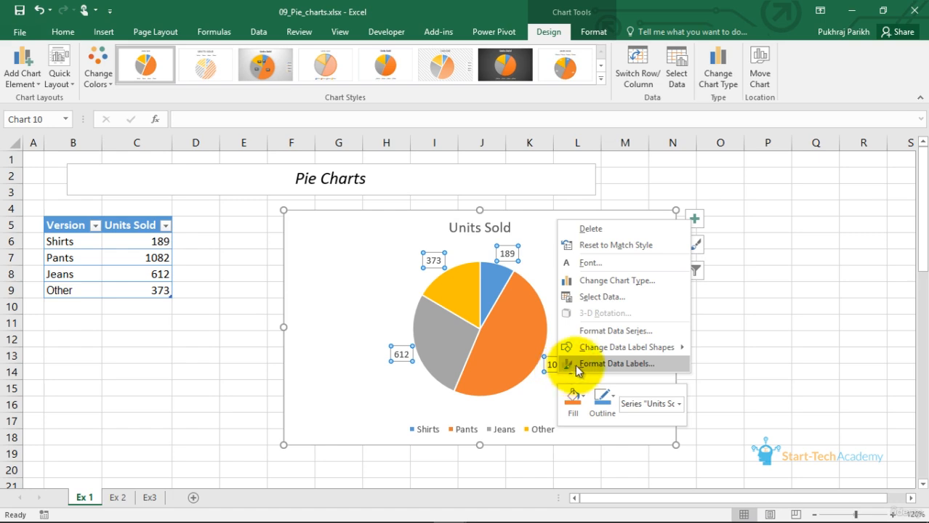
pyautogui.click(573, 367)
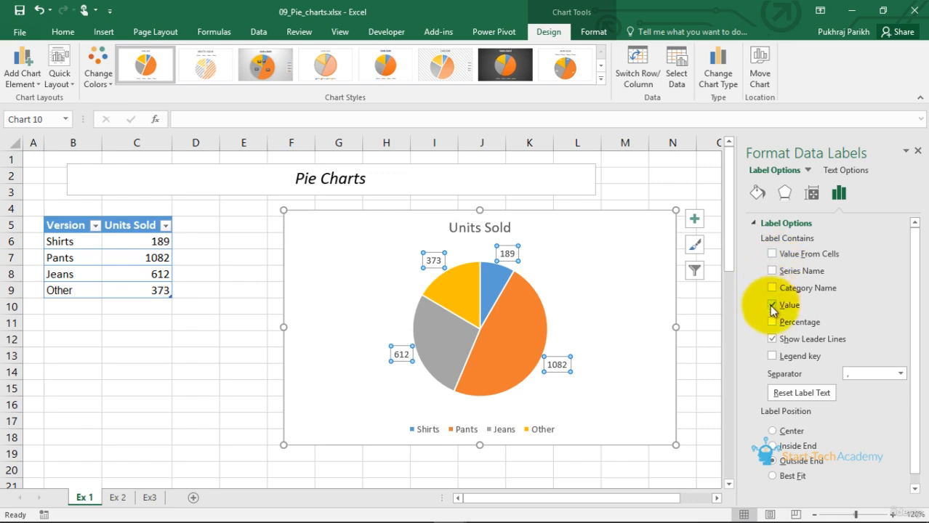
pyautogui.click(772, 305)
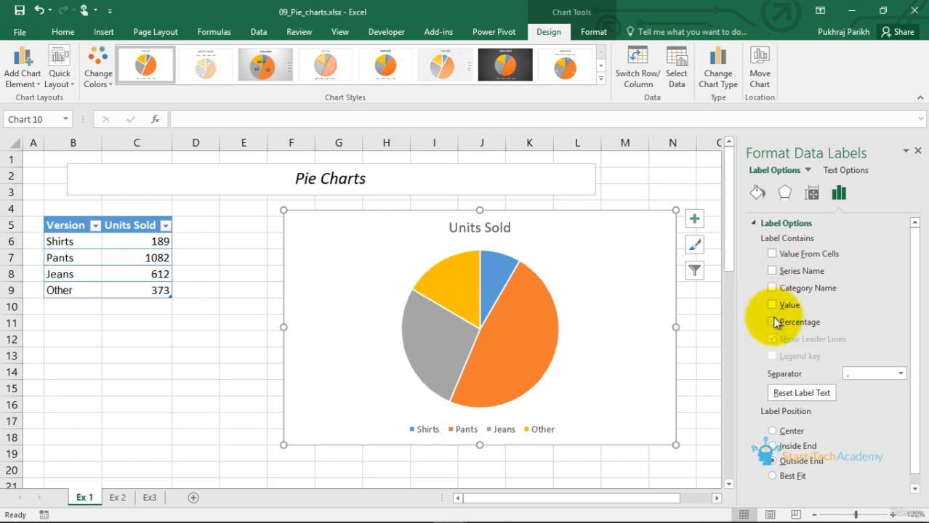
pyautogui.click(772, 321)
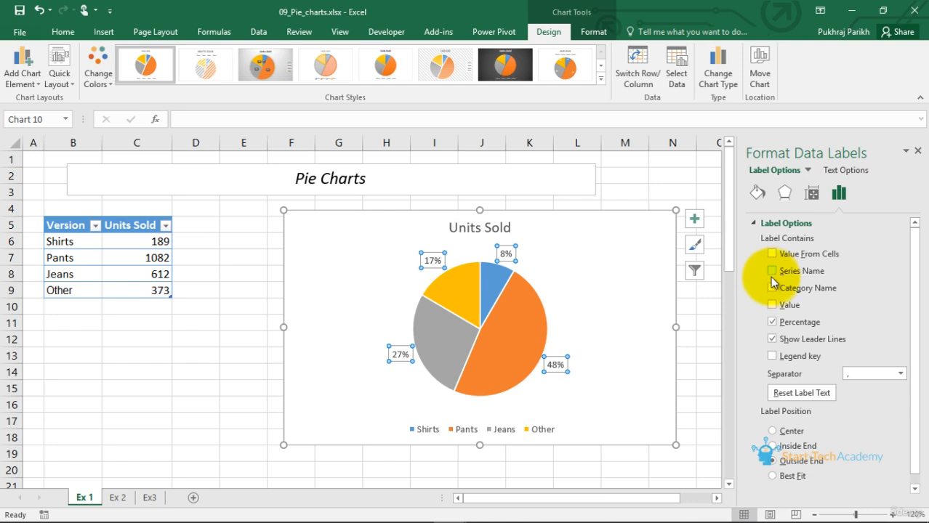
pyautogui.click(772, 288)
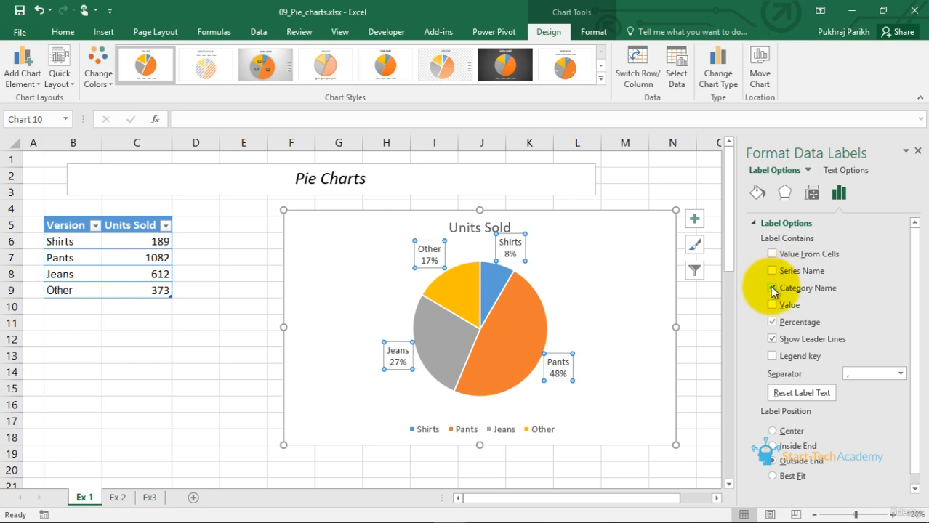
pyautogui.click(773, 305)
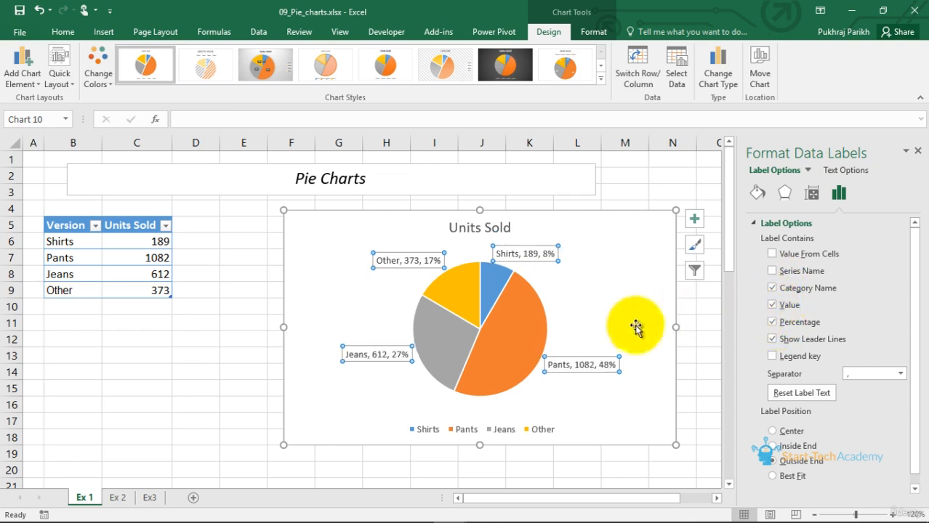
pyautogui.click(772, 305)
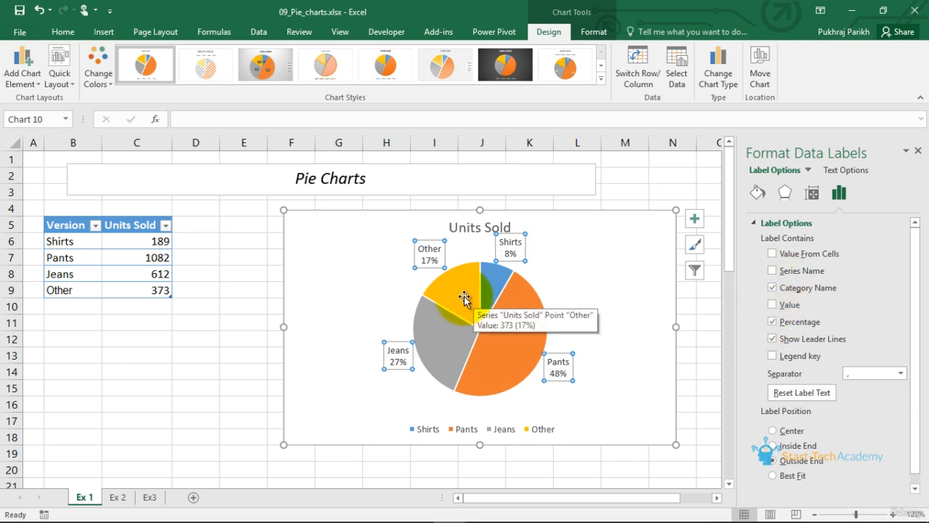
# - Pull the Shirts slice out of the pie to about 29% point explosion and extend the chart's upper edge slightly
pyautogui.click(490, 284)
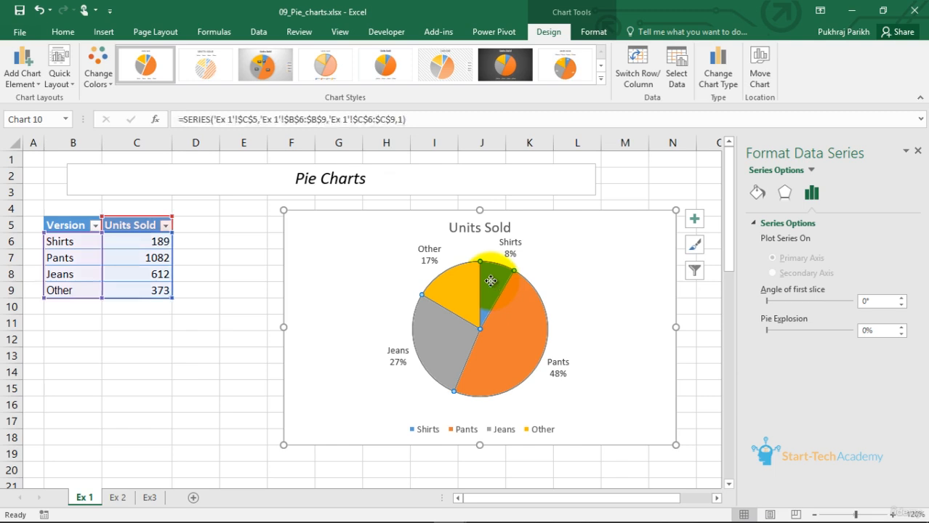
pyautogui.click(489, 283)
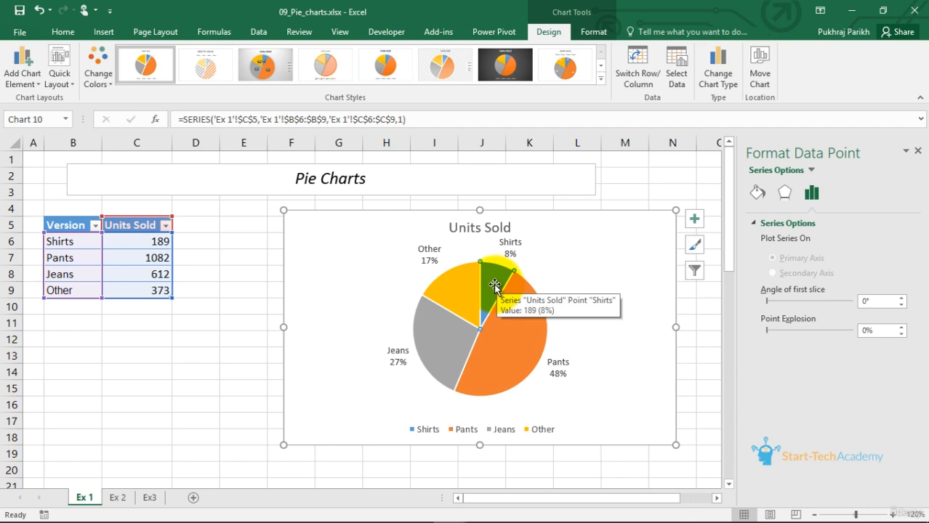
pyautogui.moveTo(494, 280); pyautogui.dragTo(507, 260)
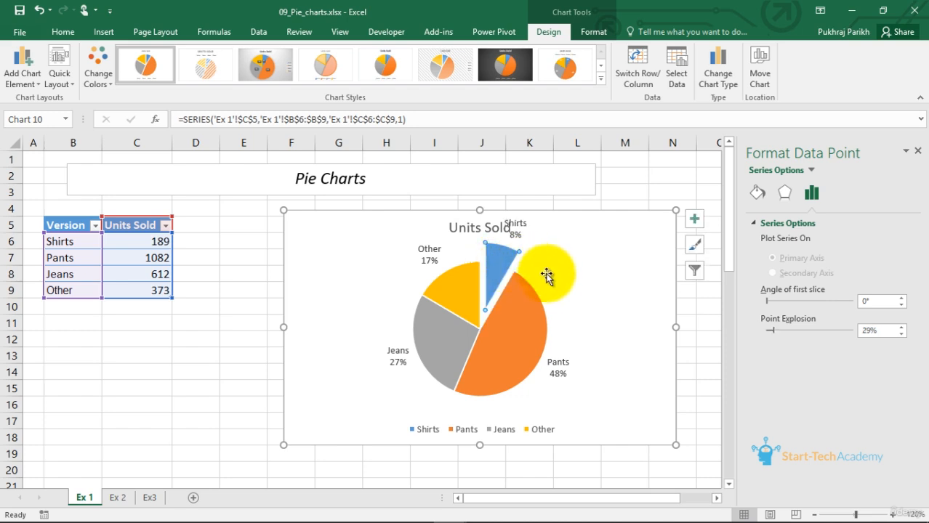
pyautogui.click(569, 302)
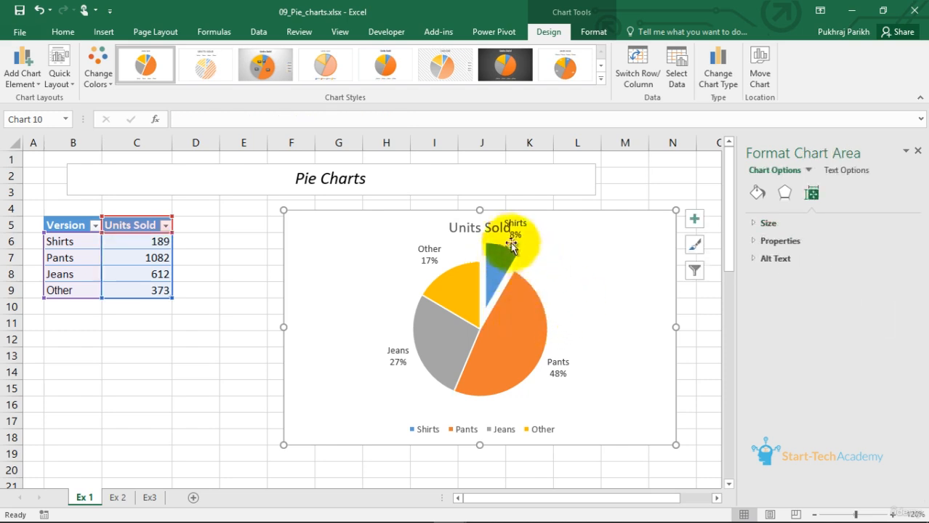
pyautogui.moveTo(479, 209); pyautogui.dragTo(479, 201)
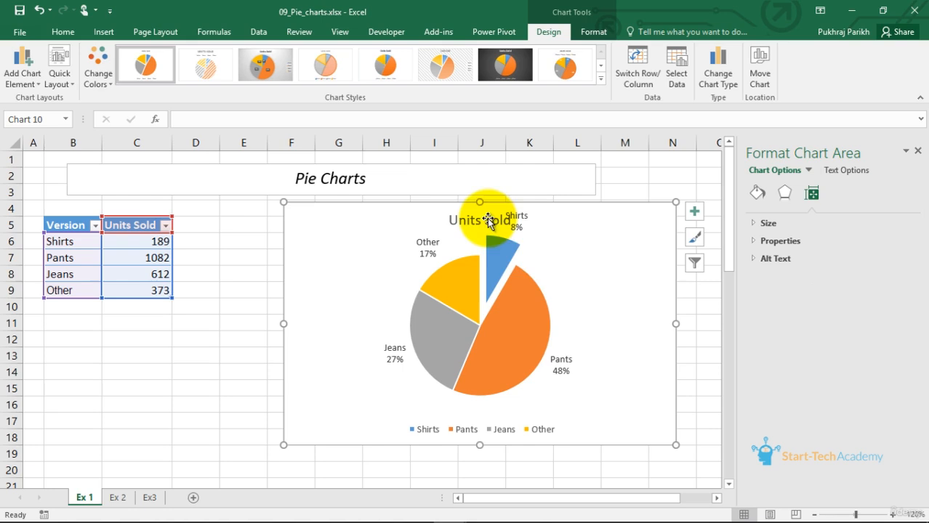
pyautogui.click(528, 307)
pyautogui.click(494, 269)
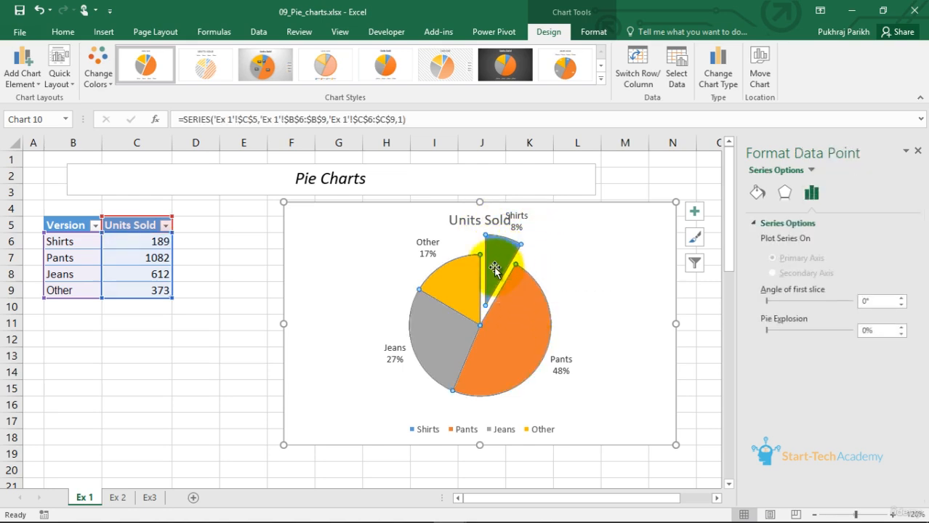
pyautogui.moveTo(494, 269); pyautogui.dragTo(495, 269)
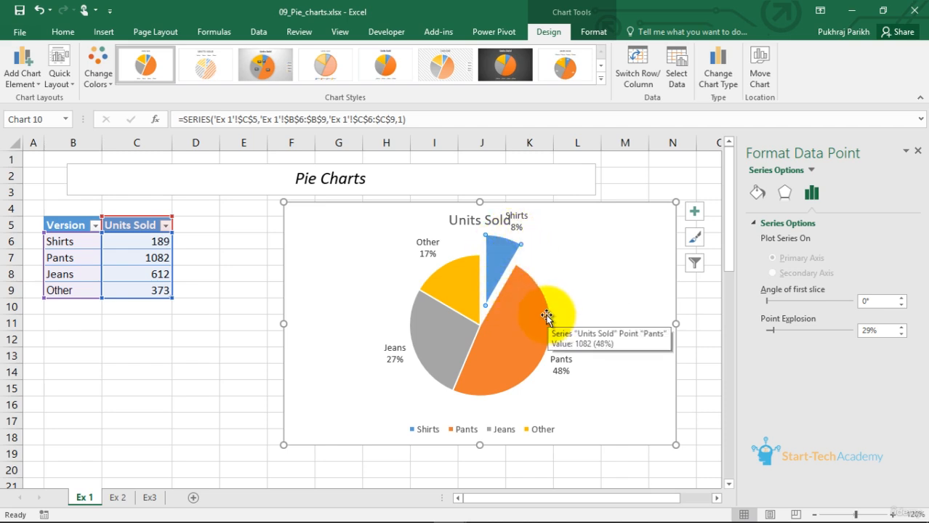
pyautogui.moveTo(547, 317); pyautogui.dragTo(502, 320)
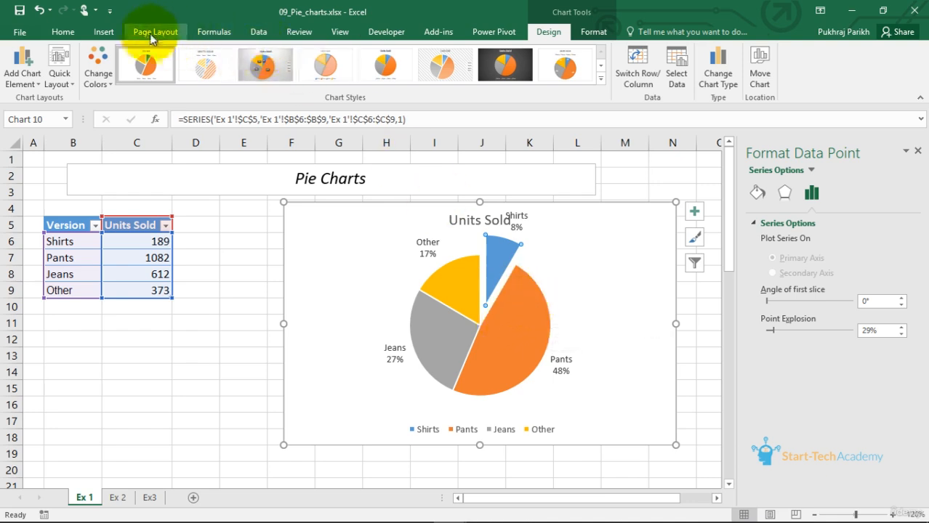
# - Change the Units Sold pie chart to the 3-D Pie type and look over the other pie subtypes
pyautogui.click(716, 70)
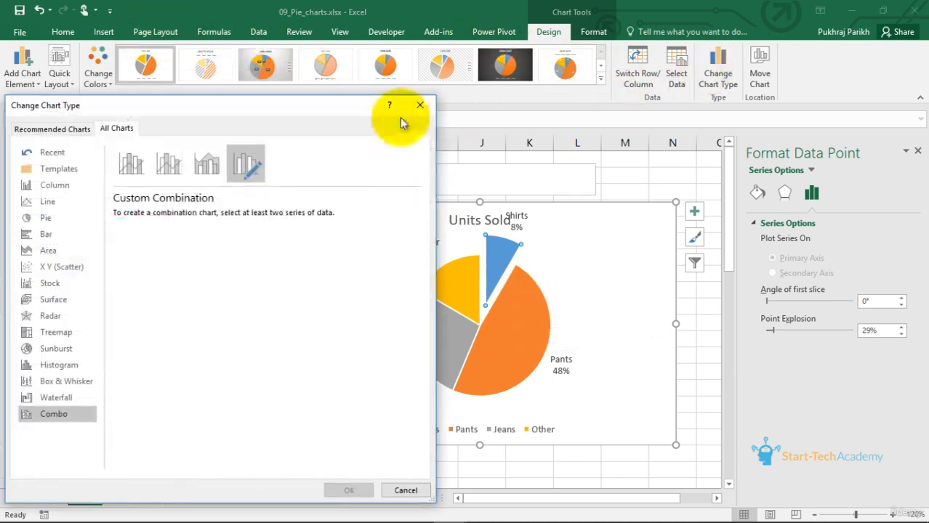
pyautogui.click(47, 217)
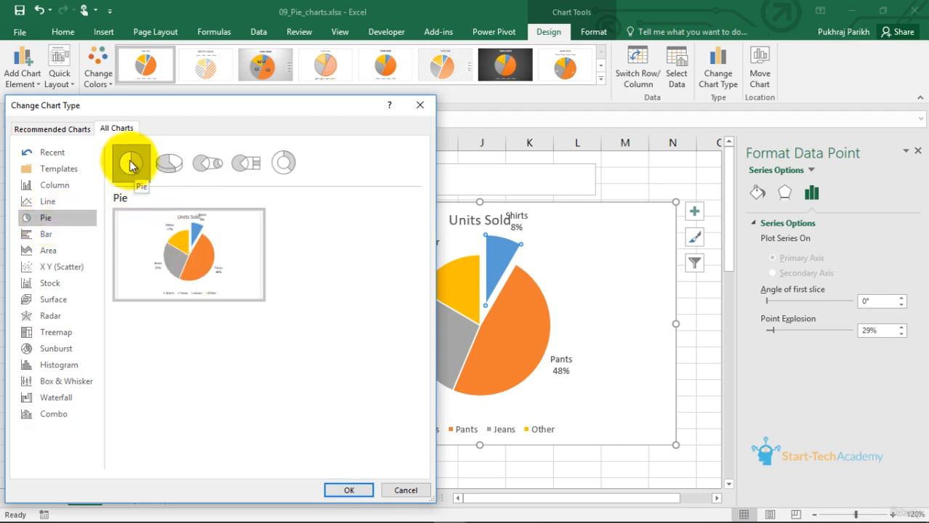
pyautogui.click(167, 164)
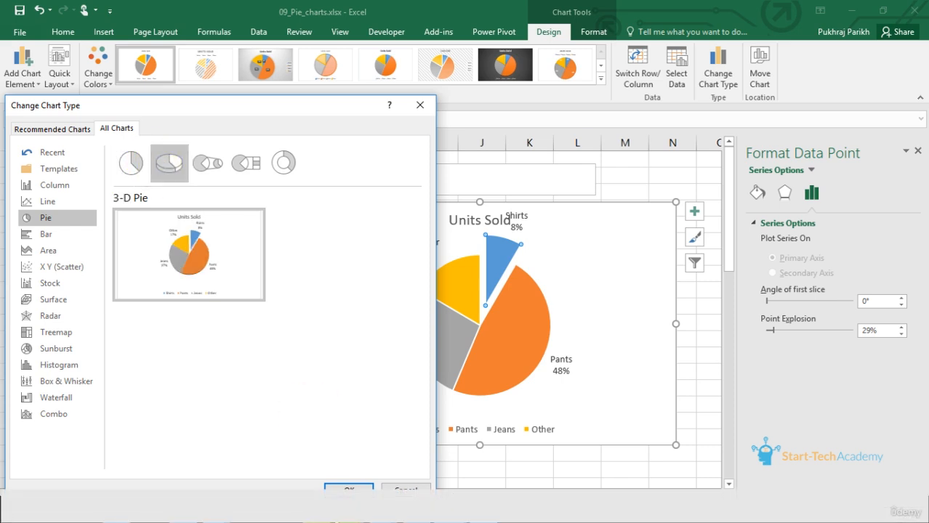
pyautogui.click(341, 487)
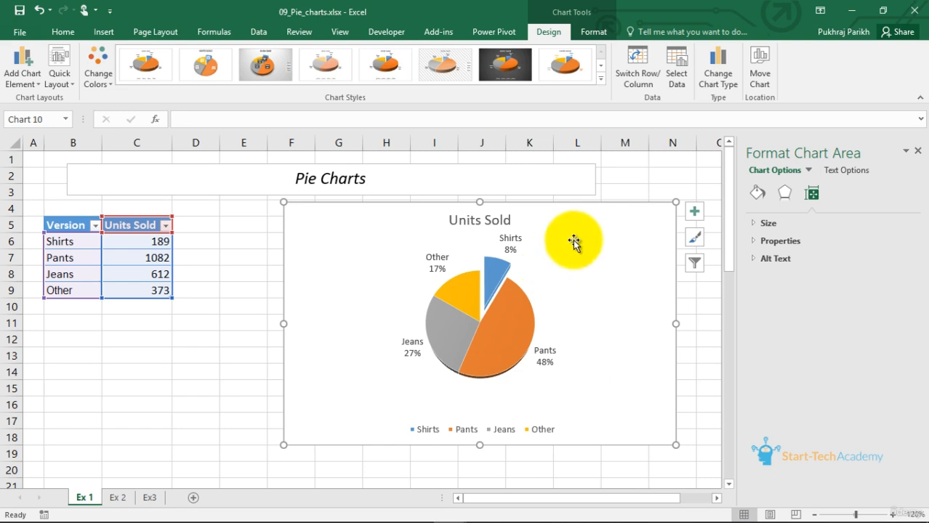
pyautogui.click(717, 80)
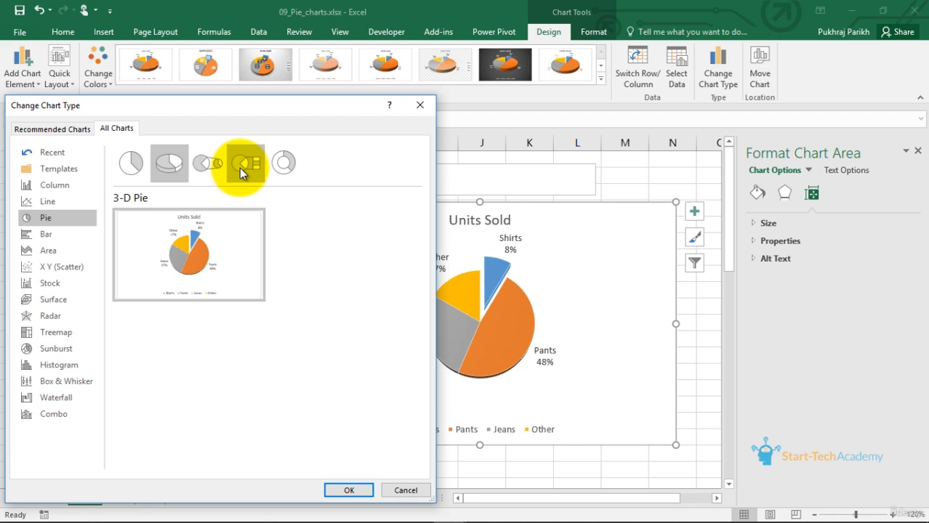
pyautogui.click(404, 489)
# - Delete the existing Units Sold pie-of-pie chart on the Ex 2 sheet
pyautogui.click(118, 497)
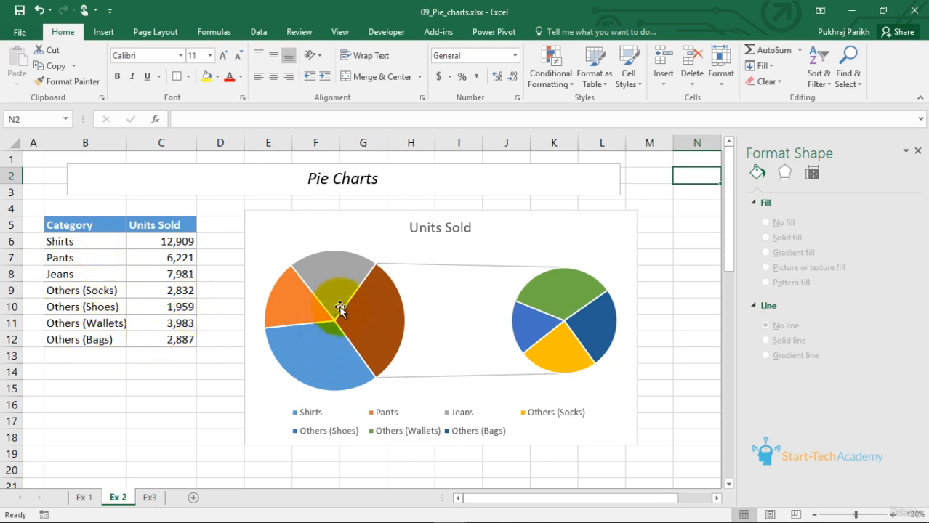
pyautogui.moveTo(372, 317)
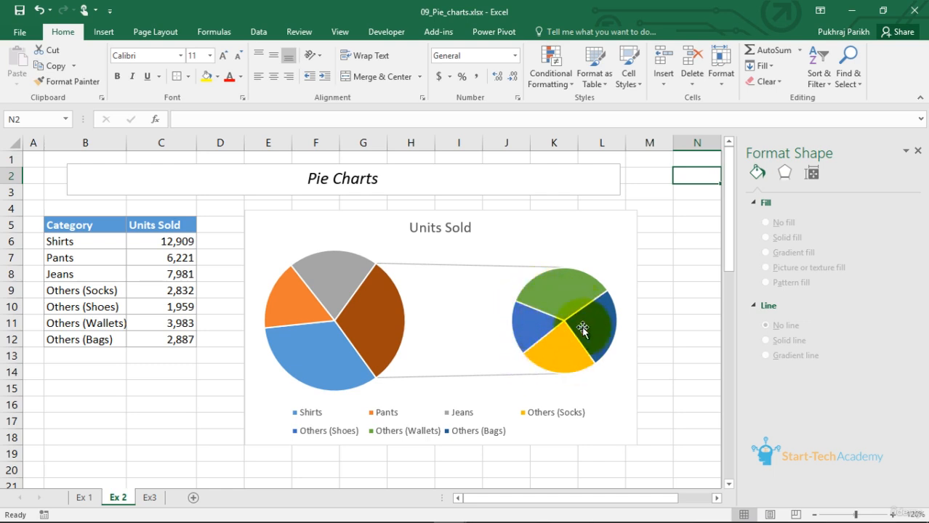
pyautogui.moveTo(545, 304)
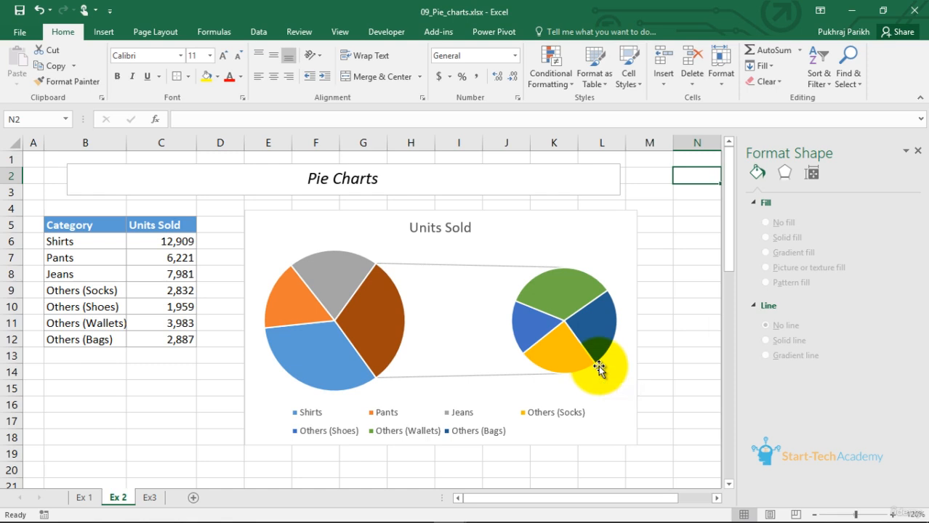
pyautogui.moveTo(599, 367)
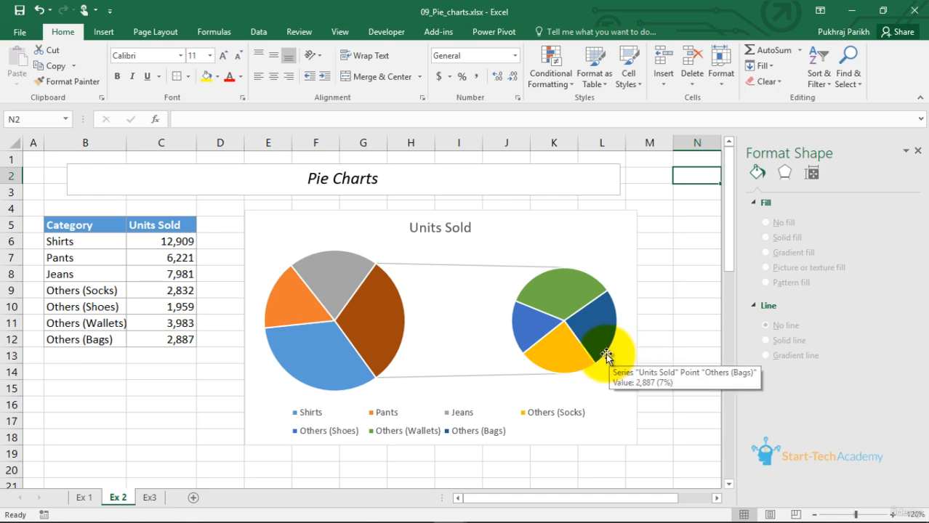
pyautogui.click(623, 279)
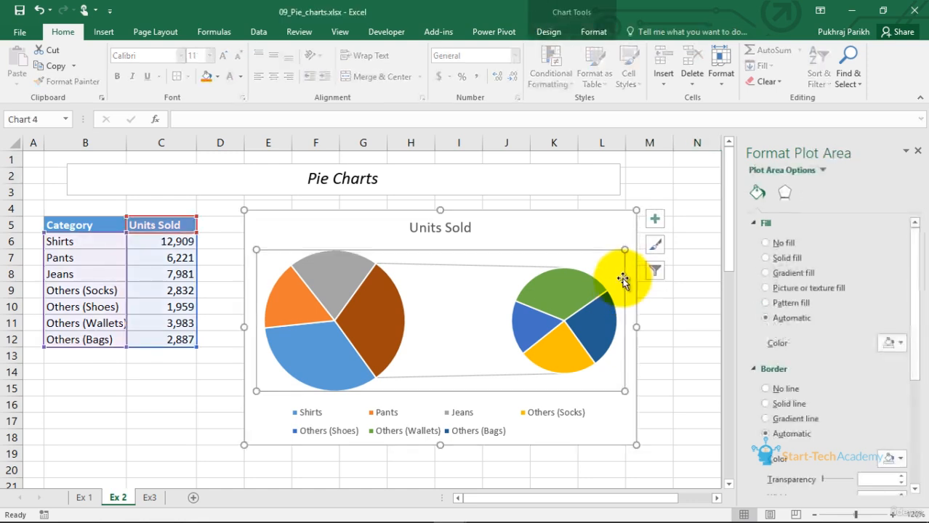
pyautogui.click(616, 228)
pyautogui.press('Delete')
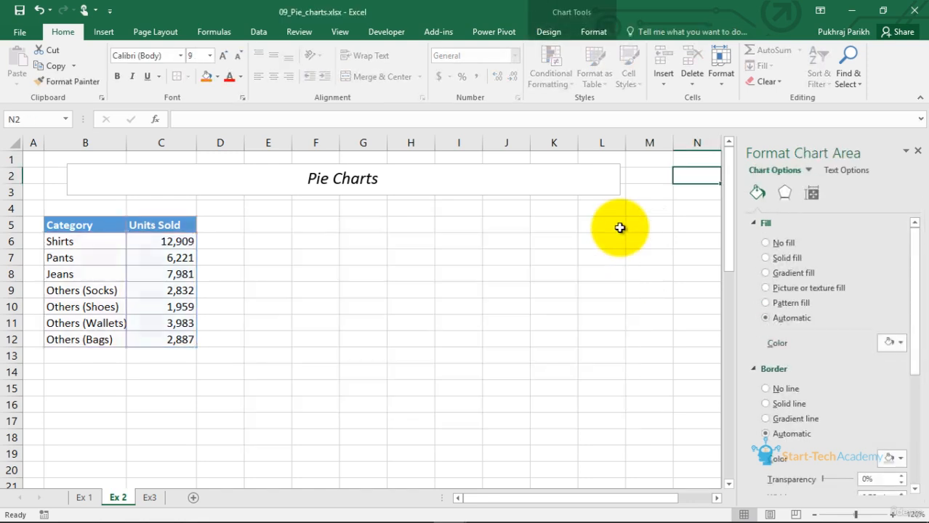
# - Insert a Pie of Pie chart from the Category and Units Sold table (B5:C12)
pyautogui.moveTo(48, 225); pyautogui.dragTo(142, 340)
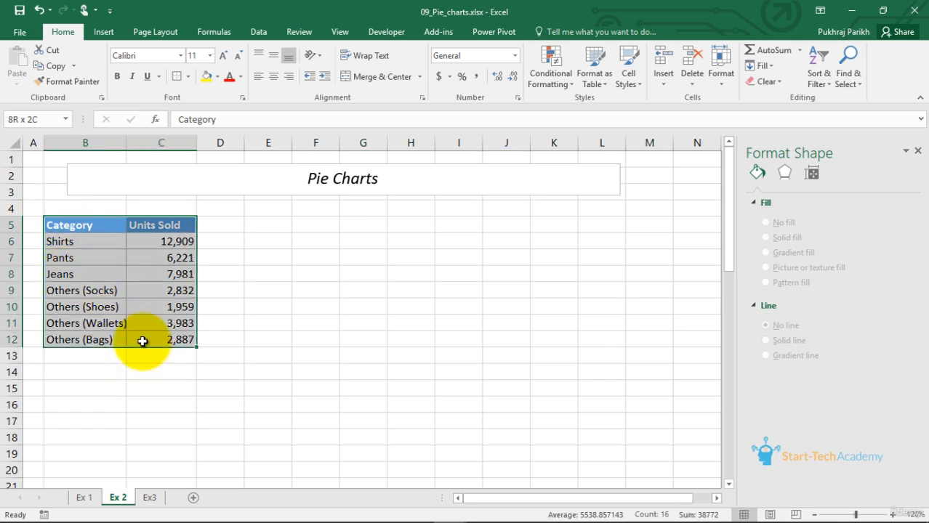
pyautogui.click(113, 33)
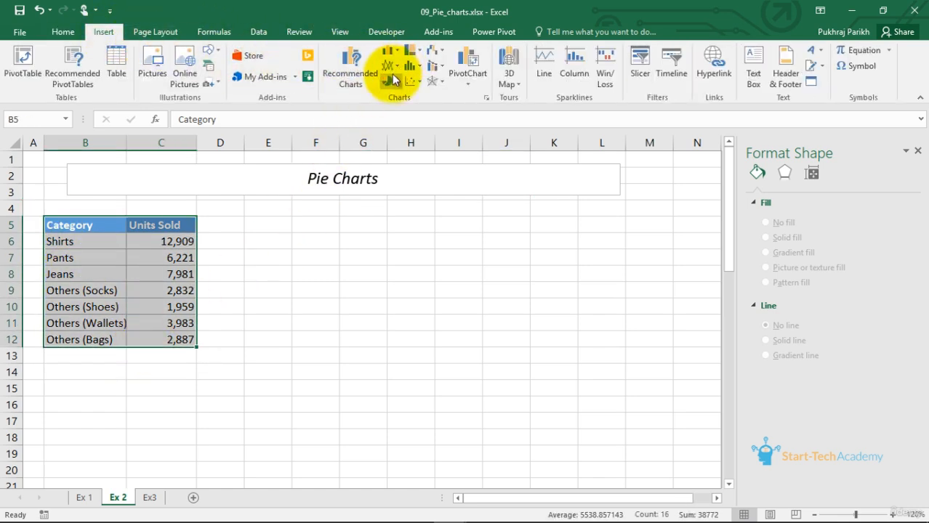
pyautogui.click(365, 71)
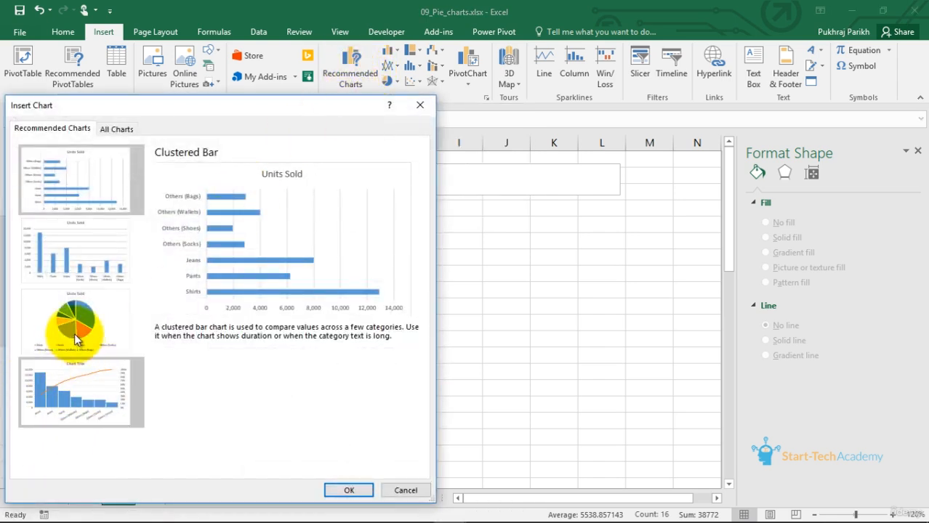
pyautogui.click(123, 133)
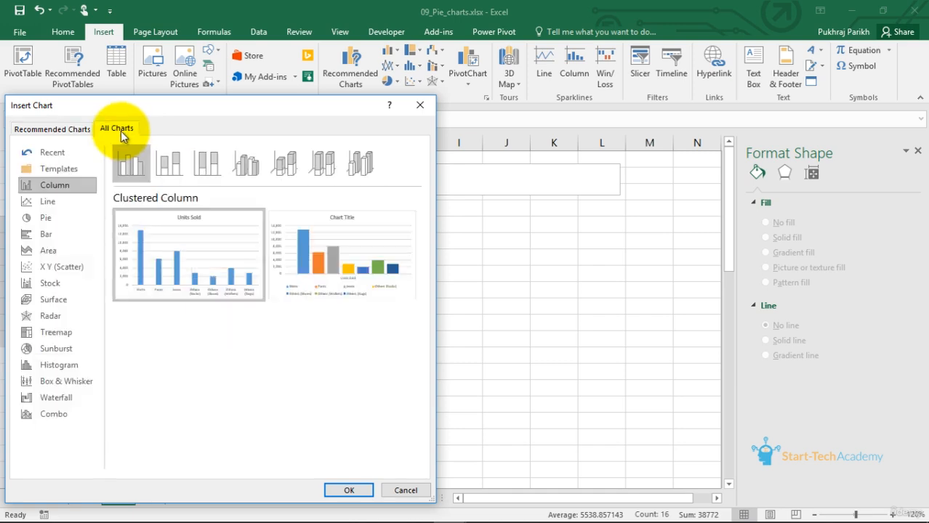
pyautogui.click(48, 218)
pyautogui.click(203, 167)
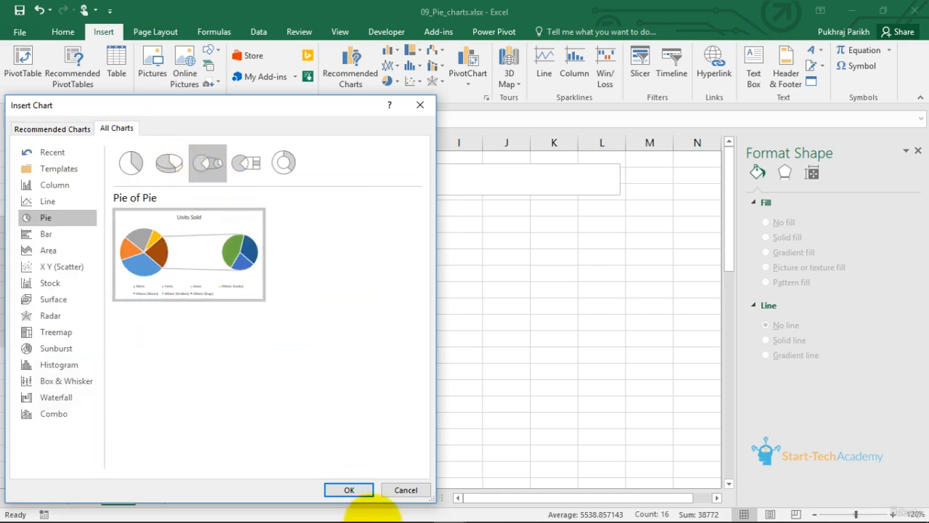
pyautogui.click(349, 490)
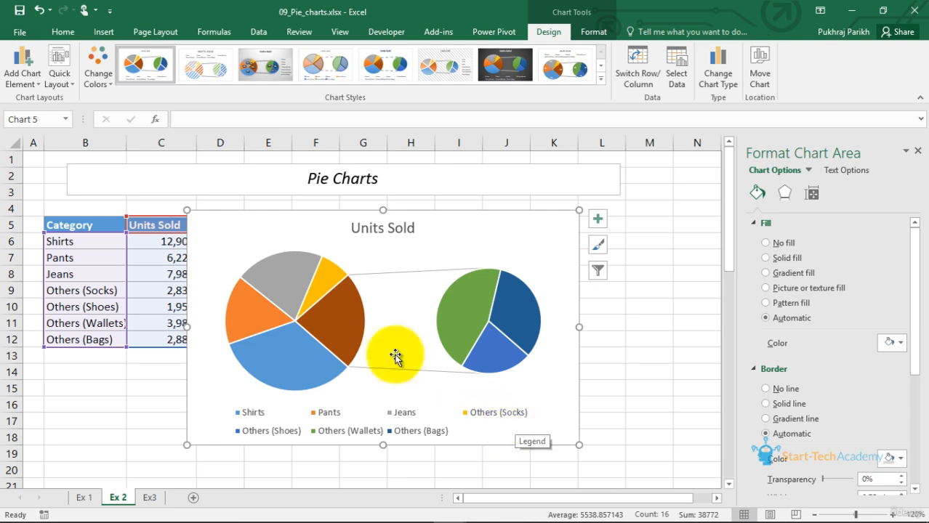
# - Split the pie-of-pie series by Position with 4 values in the second plot
pyautogui.moveTo(333, 268)
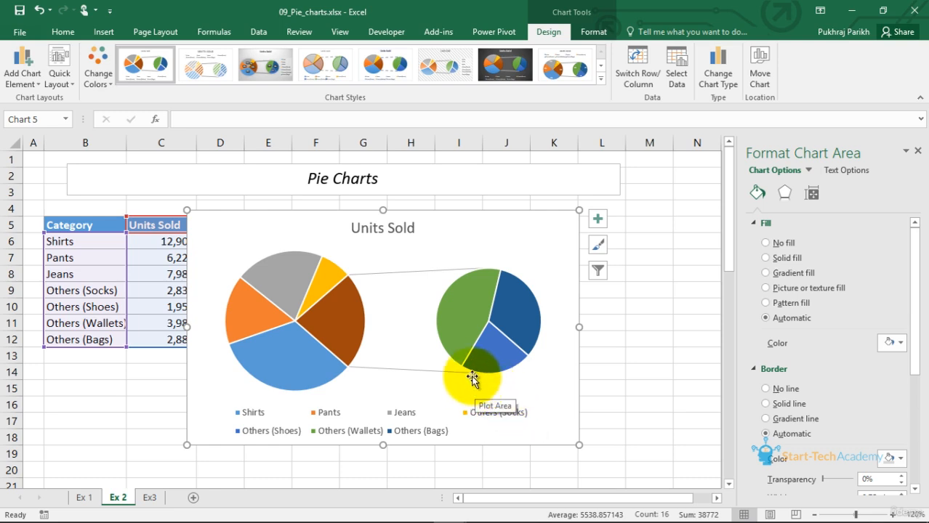
pyautogui.click(338, 309)
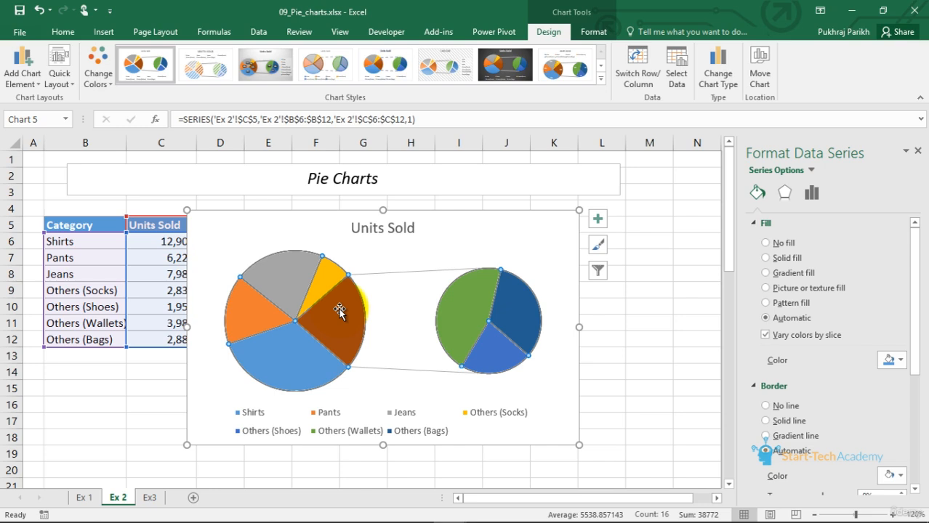
pyautogui.rightClick(339, 311)
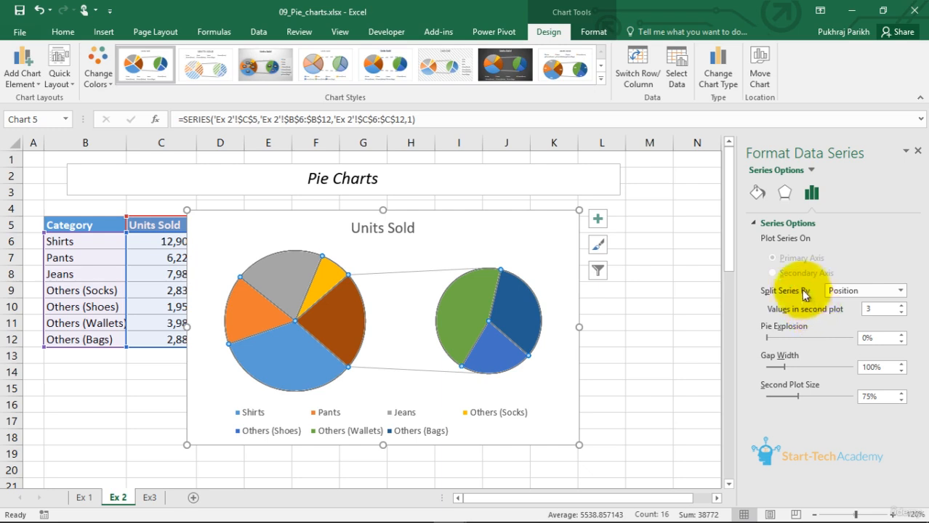
pyautogui.click(901, 291)
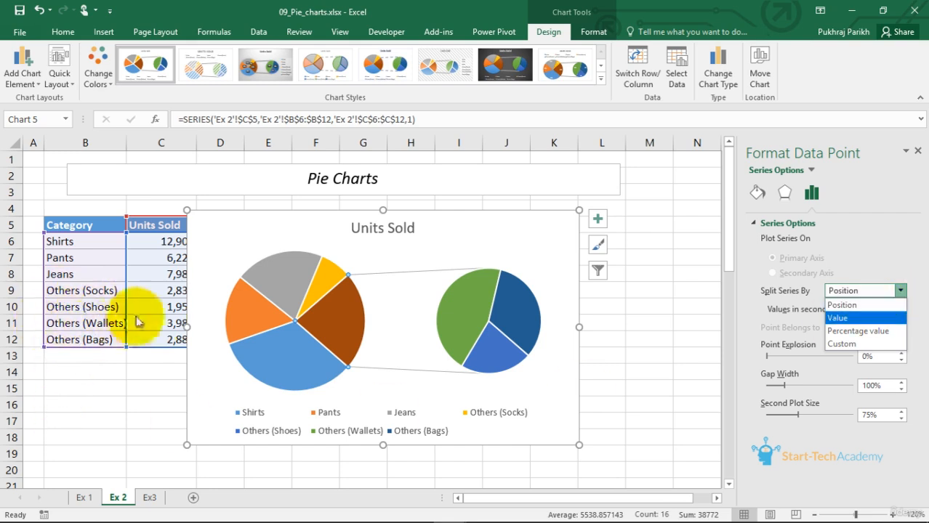
pyautogui.click(843, 308)
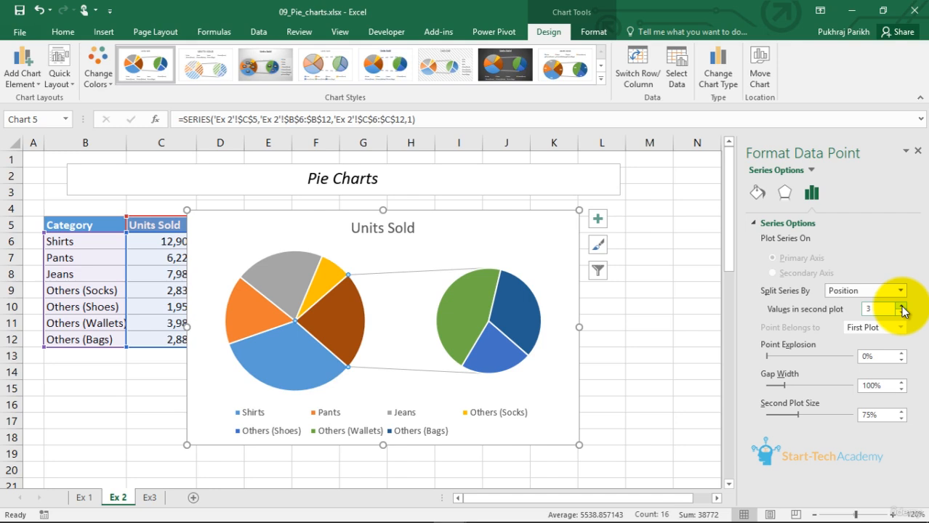
pyautogui.click(902, 306)
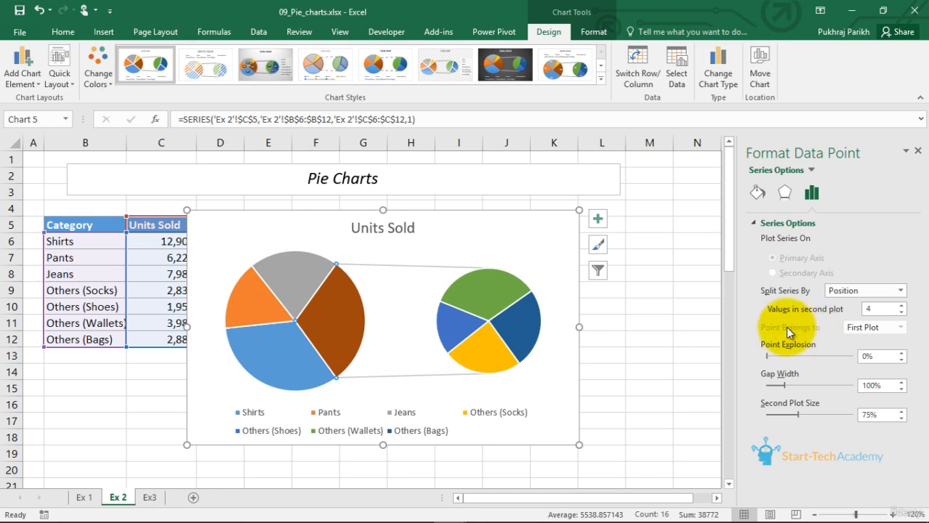
# - Split the series by Value, sending values less than 4000 to the second plot
pyautogui.click(901, 291)
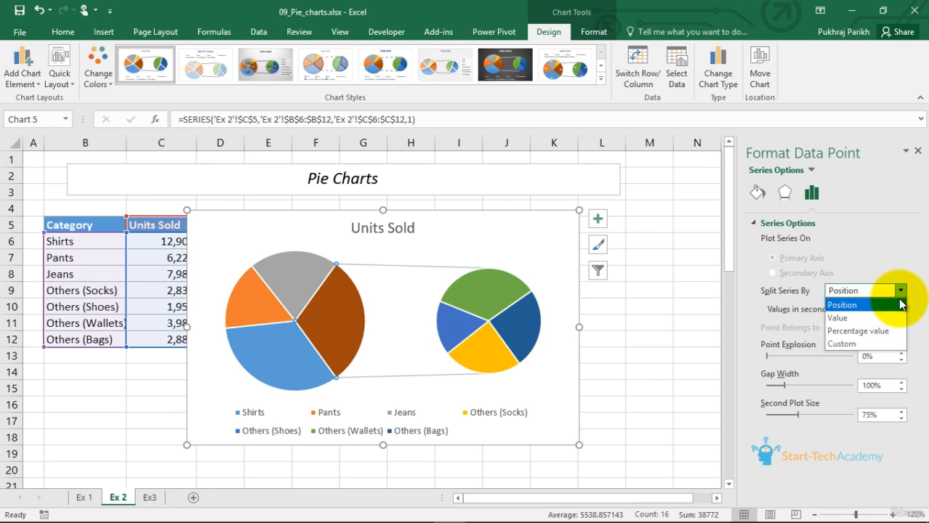
pyautogui.click(888, 318)
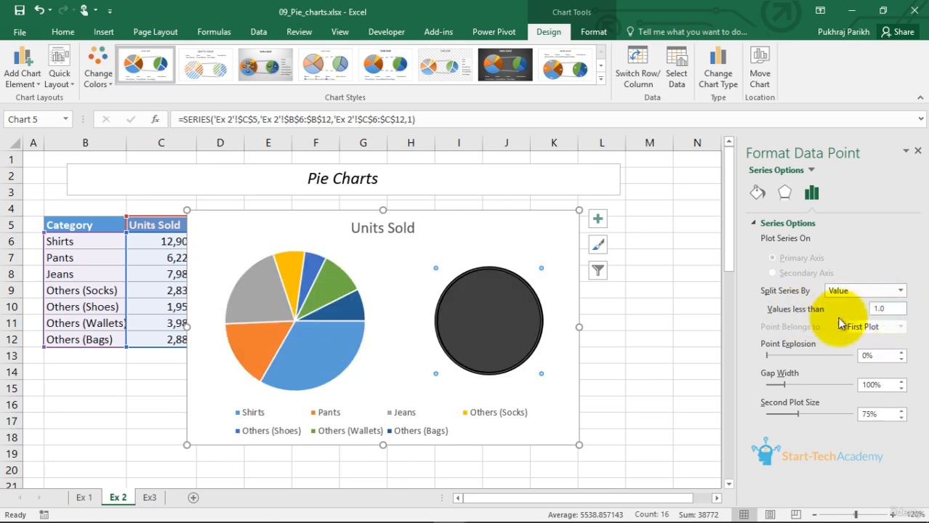
pyautogui.doubleClick(887, 308)
pyautogui.write('4000')
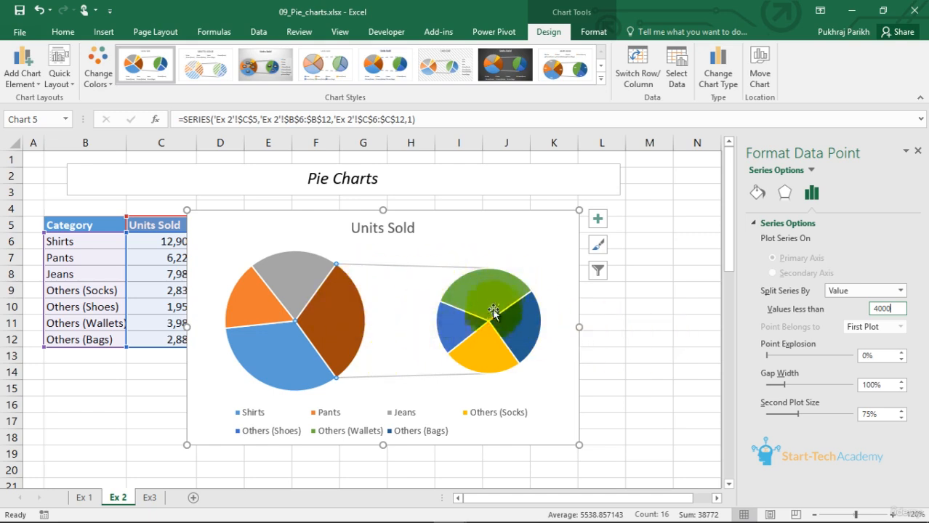
# - Split the series by Percentage value, trying a threshold of less than 20% before settling on 15%
pyautogui.click(901, 291)
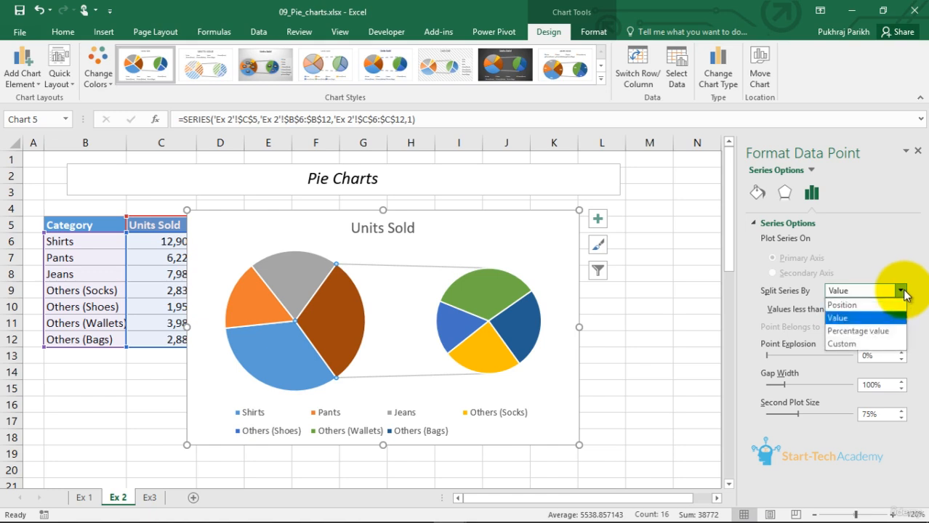
pyautogui.click(890, 328)
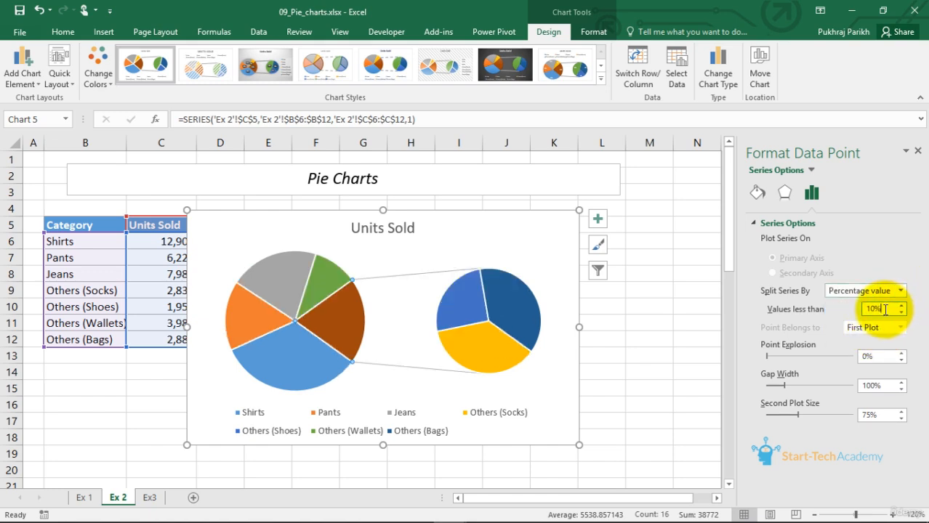
pyautogui.write('20')
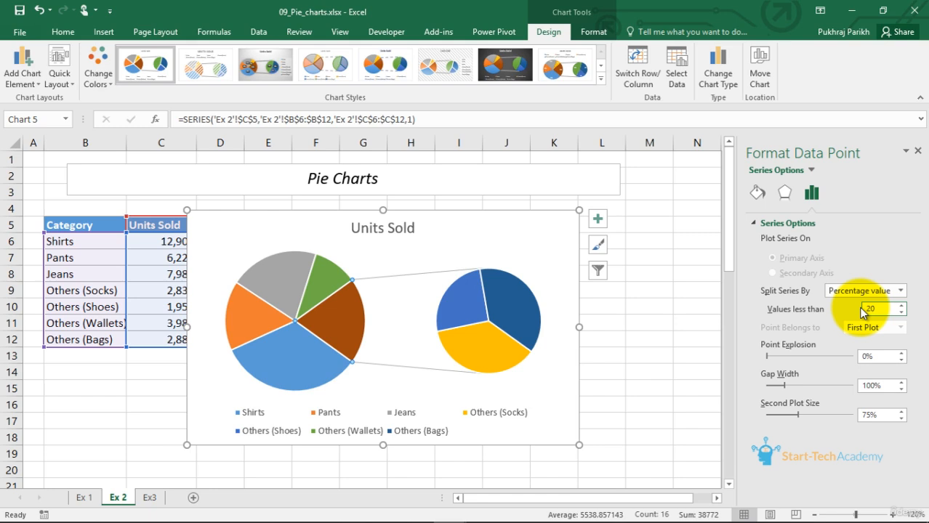
pyautogui.press('Return')
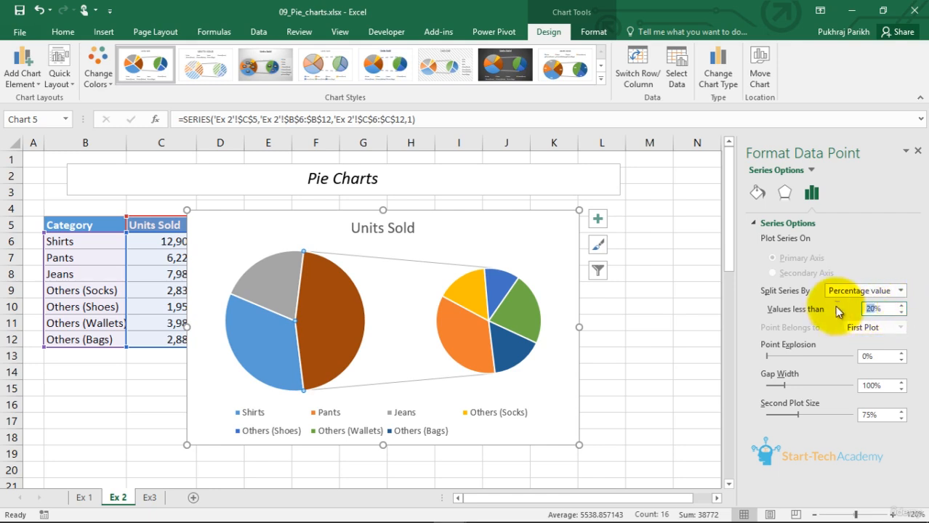
pyautogui.write('15')
pyautogui.press('Return')
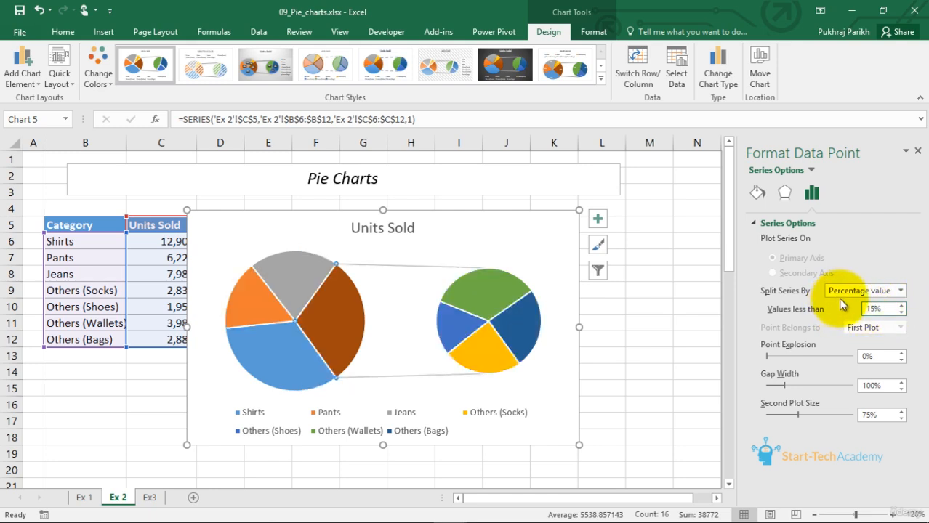
# - Split the pie-of-pie series by Custom and move the Jeans slice to the second plot
pyautogui.click(899, 290)
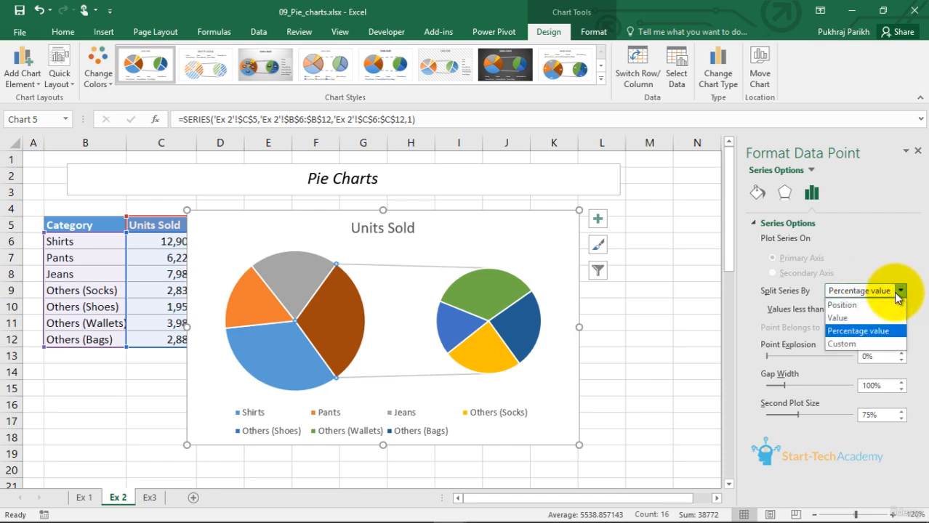
pyautogui.click(861, 344)
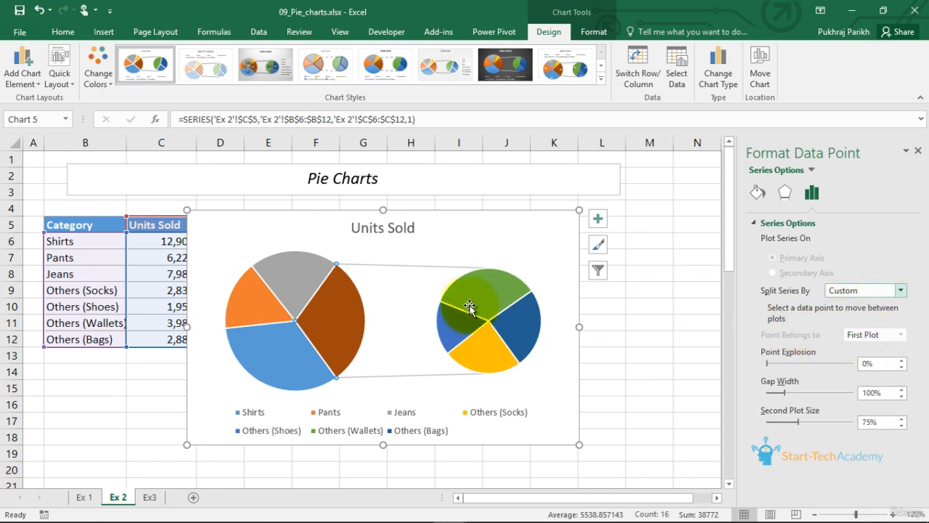
pyautogui.click(288, 282)
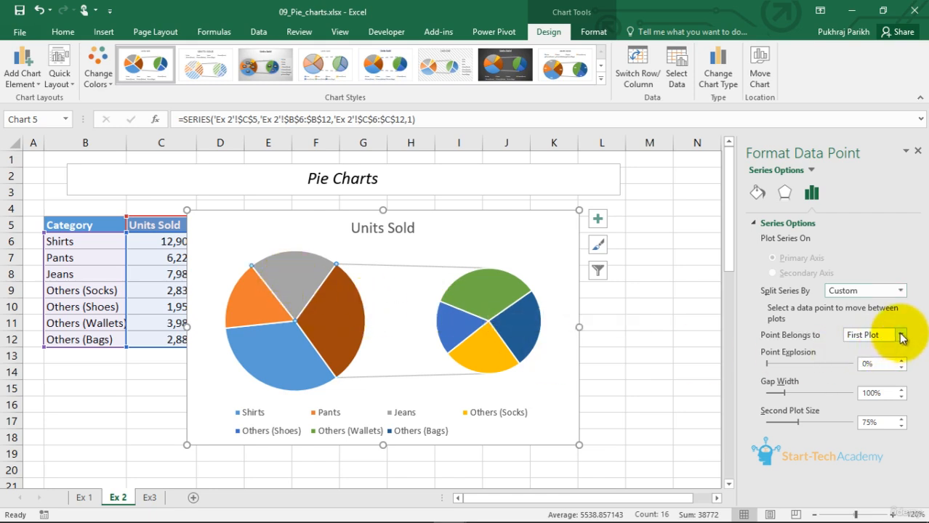
pyautogui.click(901, 336)
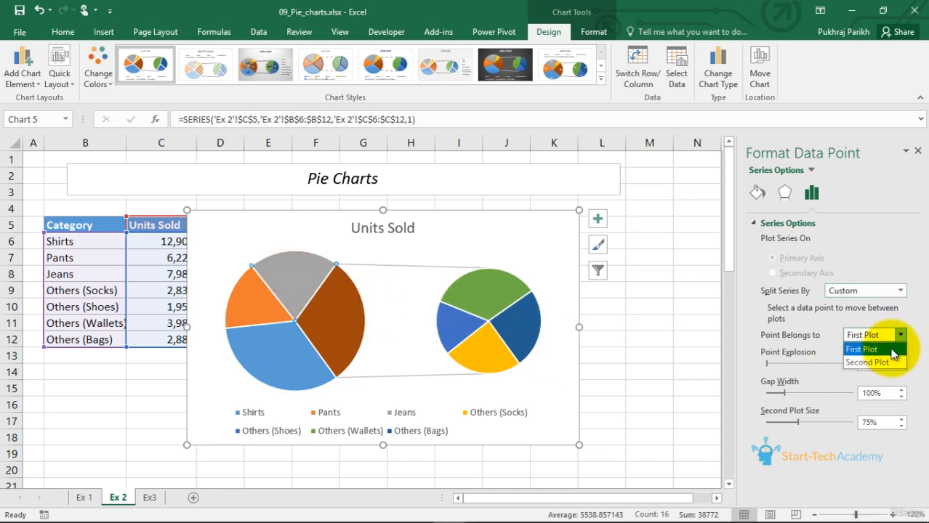
pyautogui.click(870, 363)
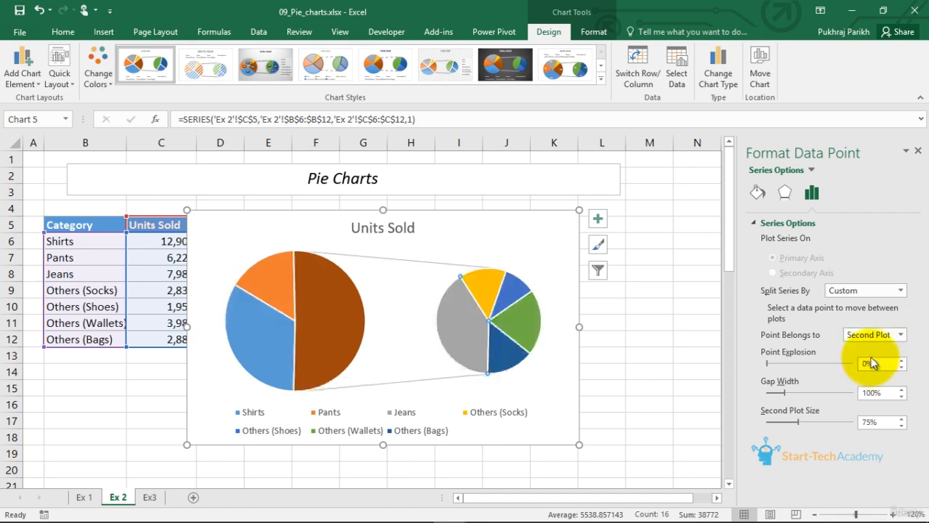
# - Assign the Jeans slice back to the first plot
pyautogui.click(899, 335)
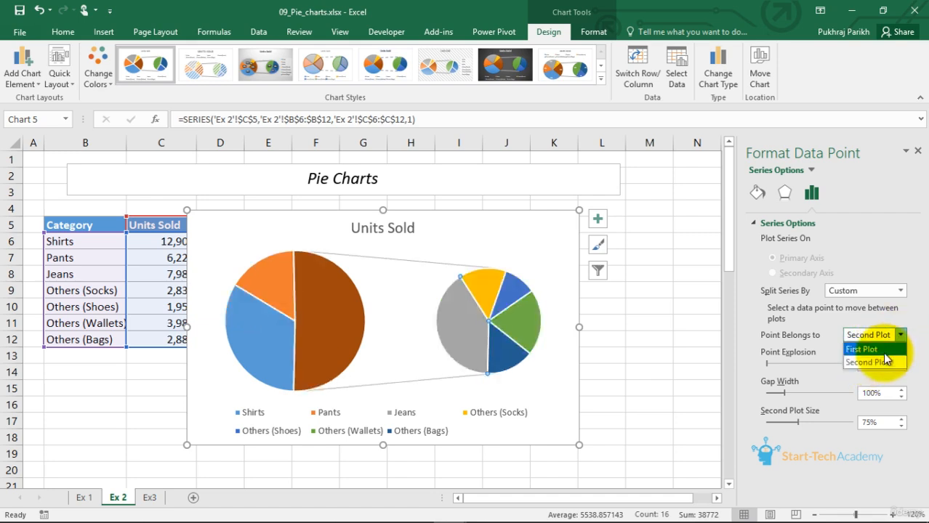
pyautogui.click(875, 349)
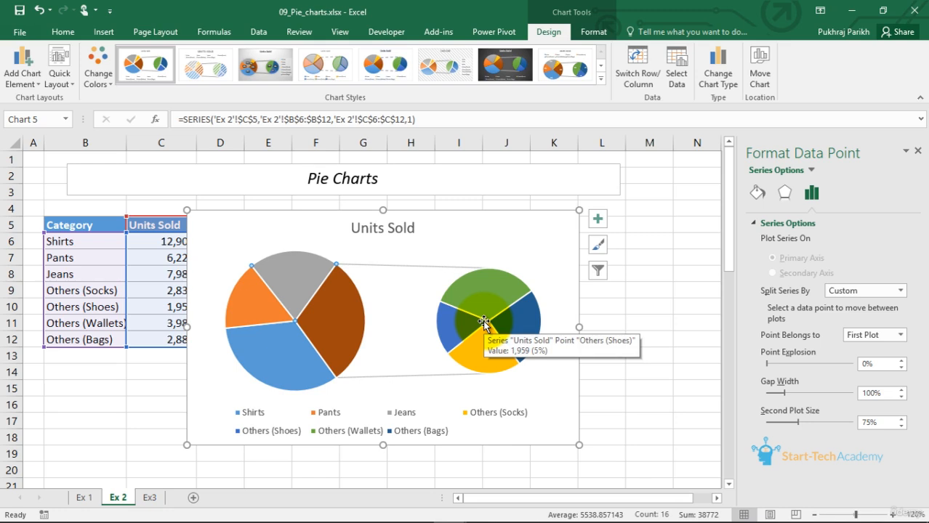
pyautogui.click(464, 300)
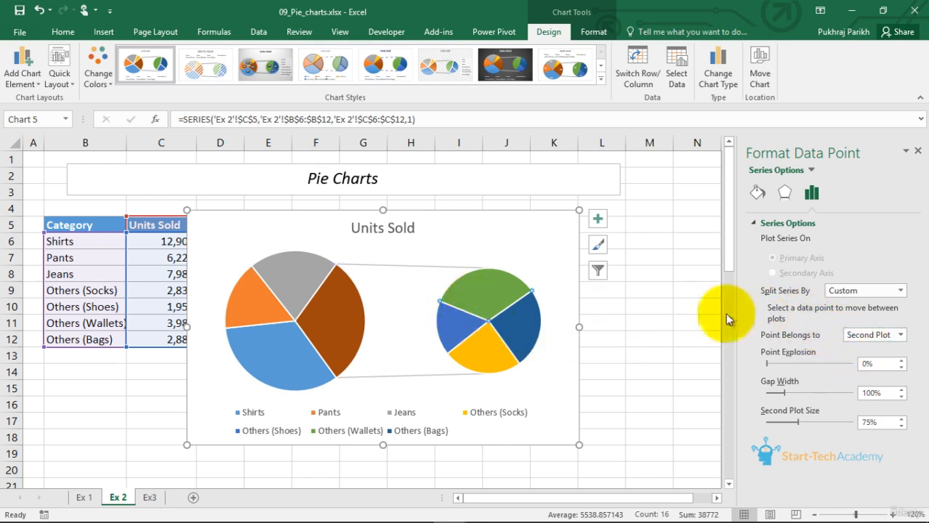
# - Change the Units Sold chart on the Ex 2 sheet to the Bar of Pie type
pyautogui.click(543, 427)
pyautogui.click(543, 428)
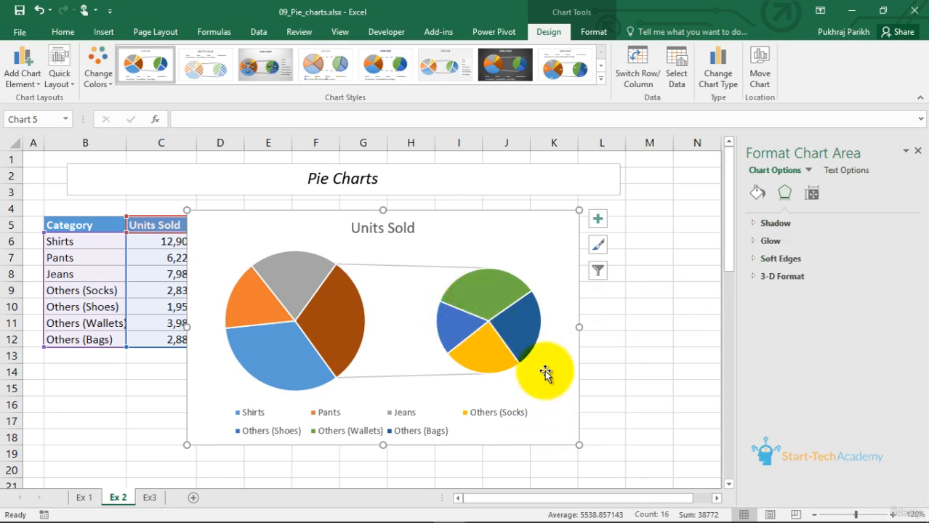
pyautogui.click(719, 73)
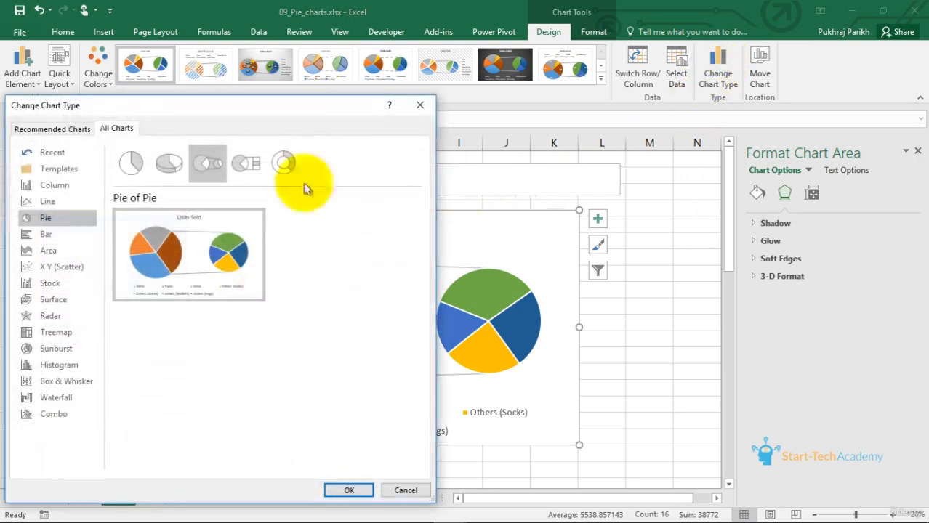
pyautogui.click(241, 167)
pyautogui.click(343, 491)
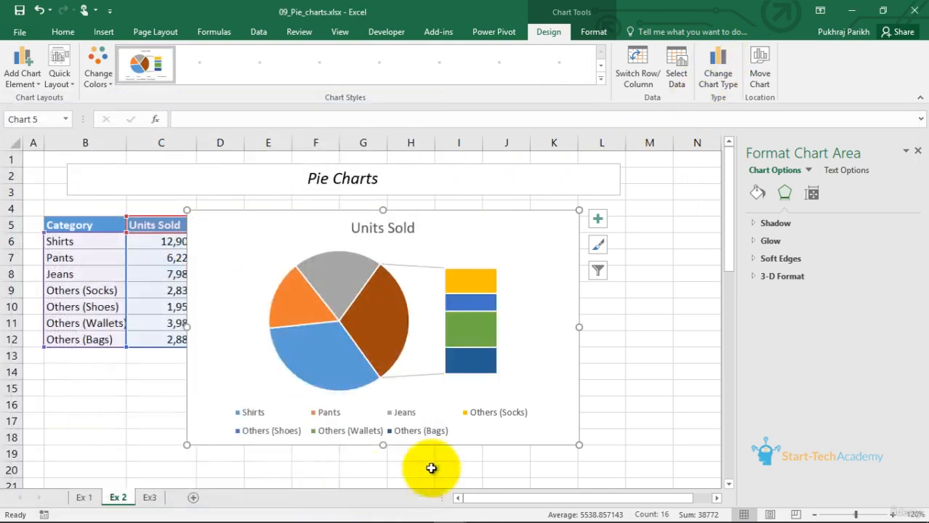
# - Open the series options for the Others (Socks) segment of the bar plot
pyautogui.click(465, 304)
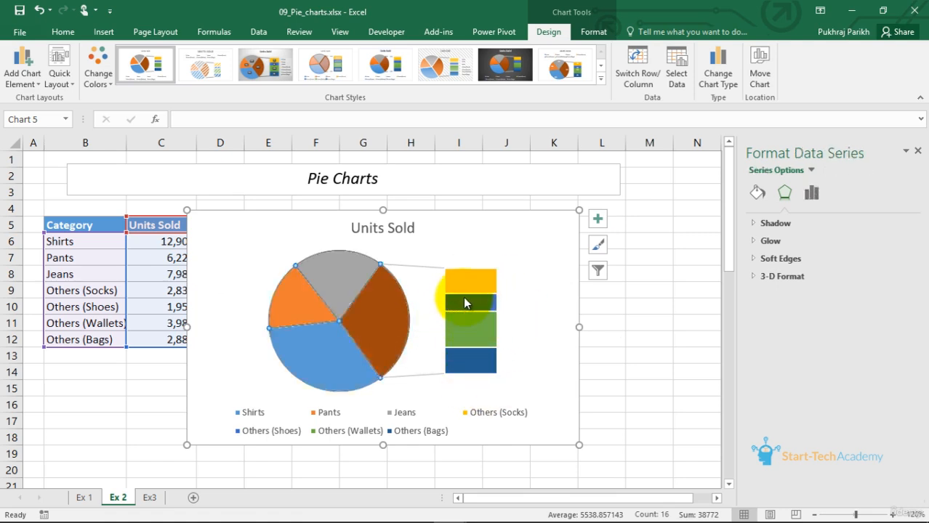
pyautogui.click(476, 287)
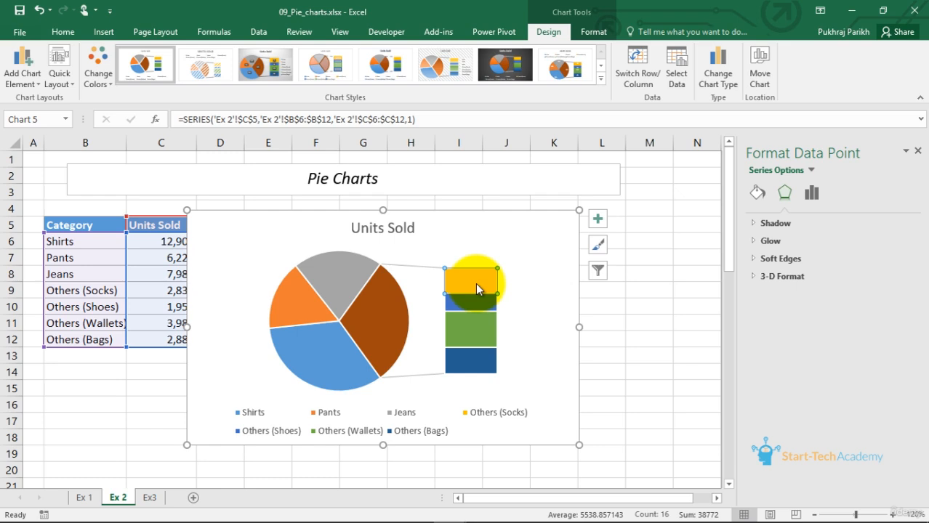
pyautogui.rightClick(475, 284)
pyautogui.click(512, 410)
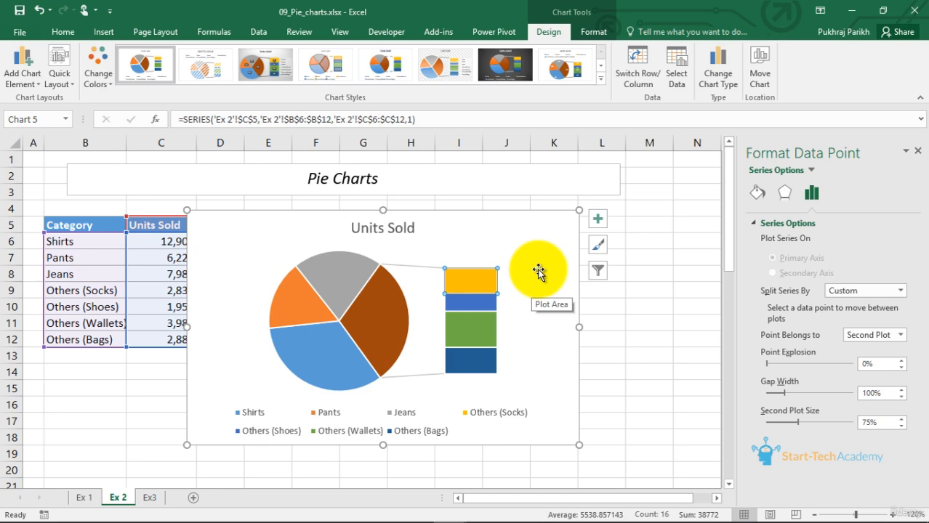
# - Add data labels to the Bar of Pie chart with the Best Fit position
pyautogui.click(597, 219)
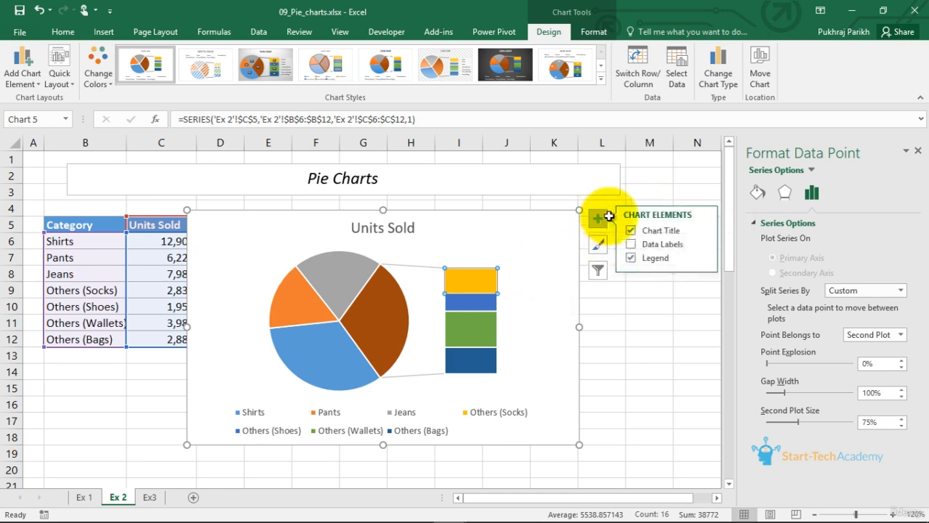
pyautogui.click(594, 222)
pyautogui.click(596, 221)
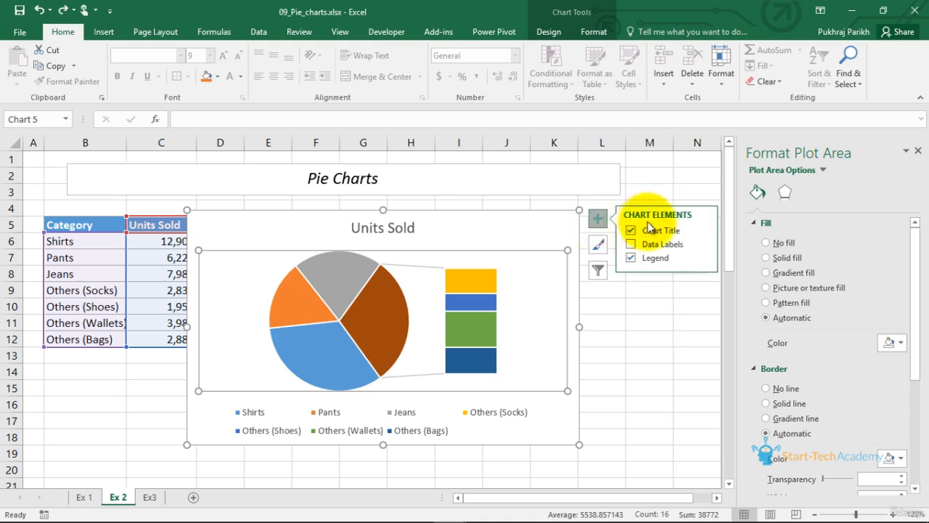
pyautogui.click(701, 244)
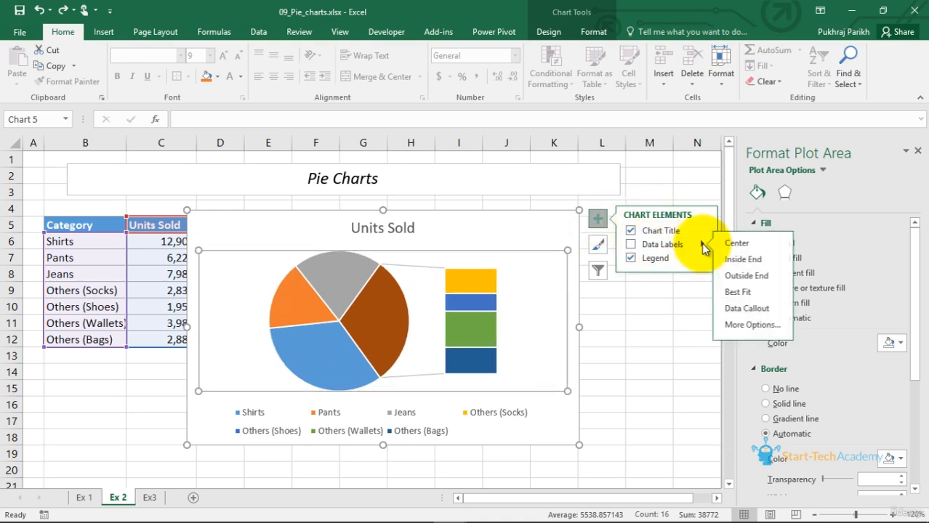
pyautogui.click(750, 292)
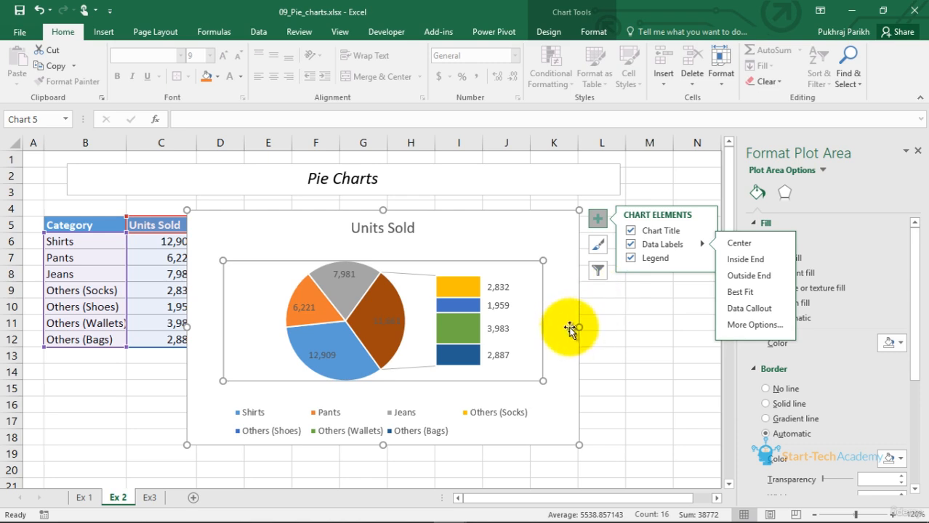
# - Try adding the percentage to the Others (Shoes) data label alone
pyautogui.click(507, 305)
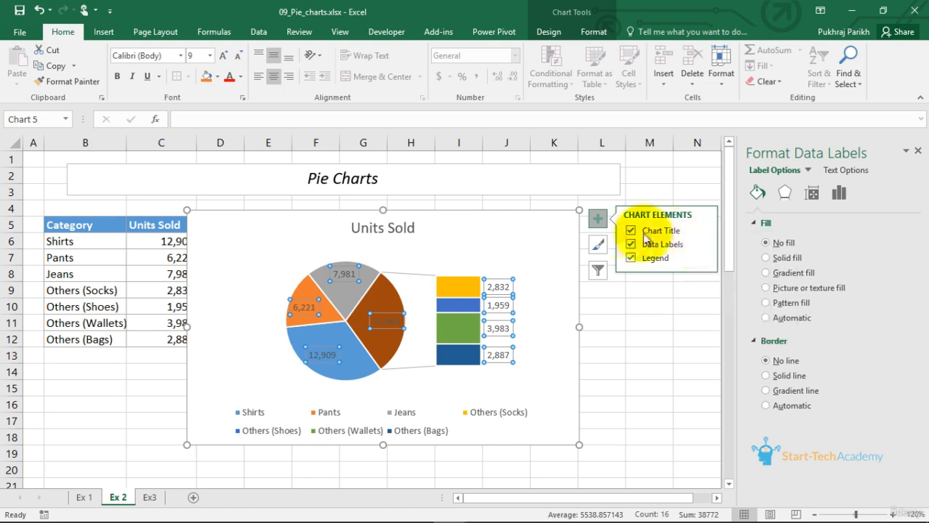
pyautogui.click(598, 218)
pyautogui.click(499, 306)
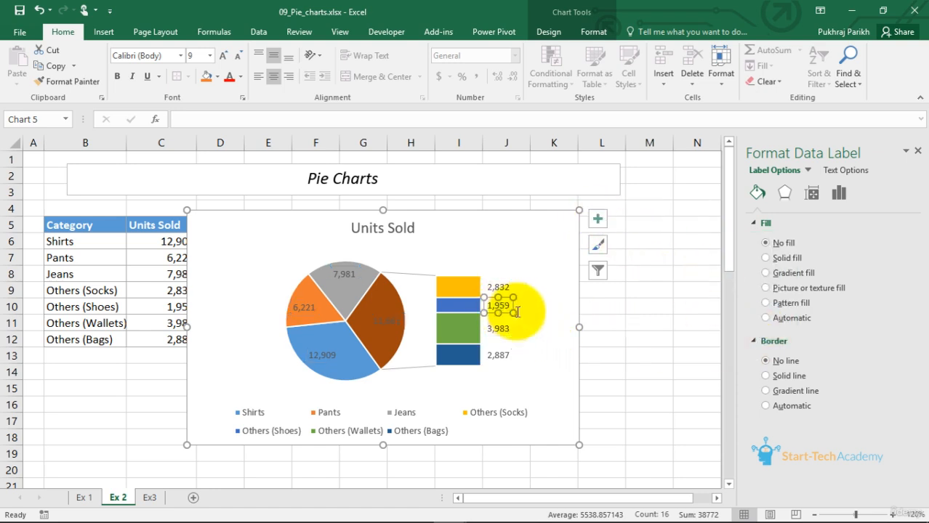
pyautogui.click(839, 193)
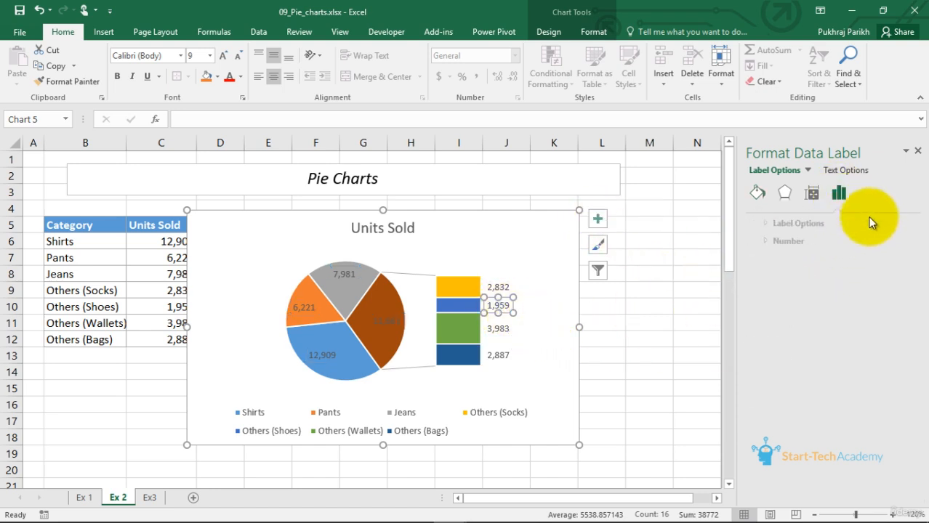
pyautogui.click(756, 223)
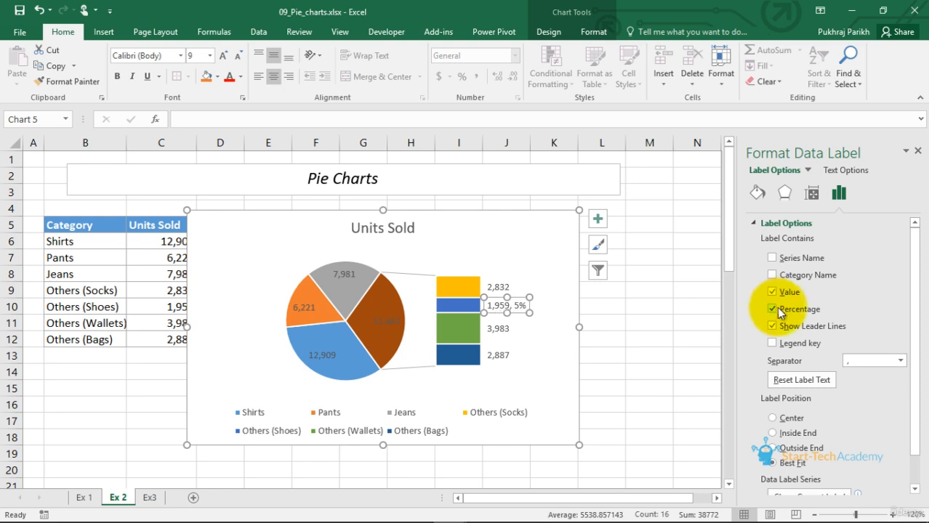
pyautogui.click(777, 308)
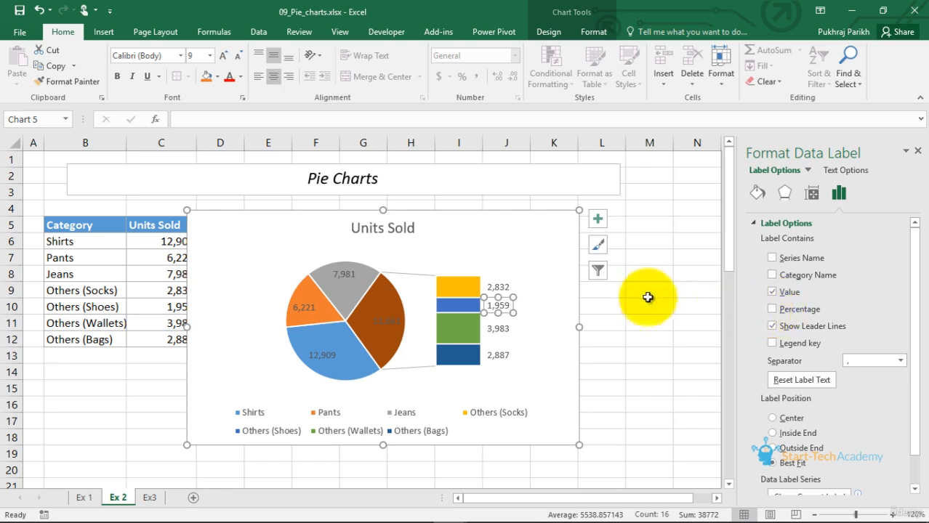
# - Show the percentage alongside the value in all data labels, trying the category name as well before removing it
pyautogui.click(531, 272)
pyautogui.click(500, 287)
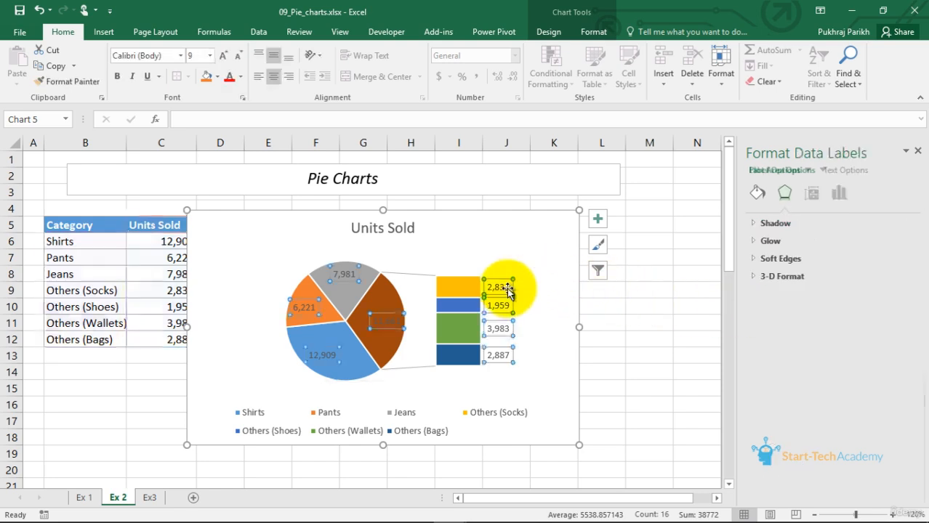
pyautogui.click(840, 195)
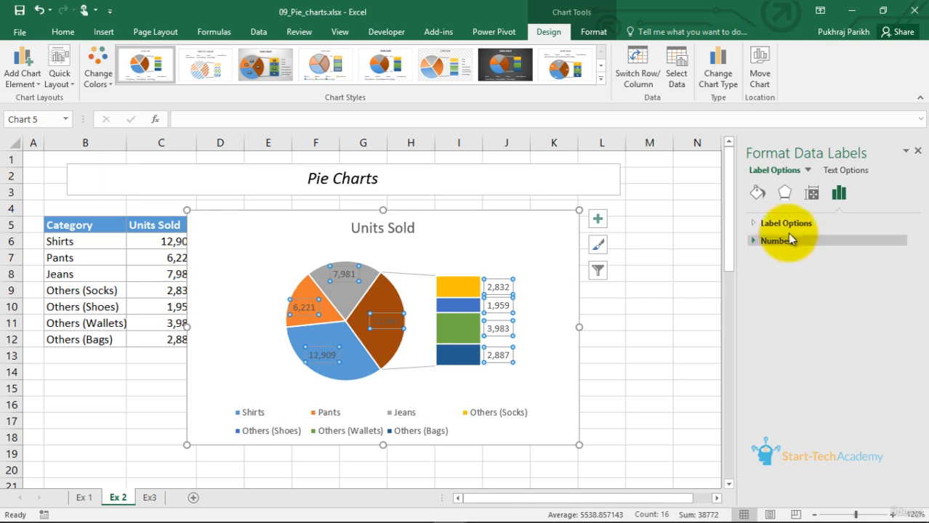
pyautogui.click(764, 225)
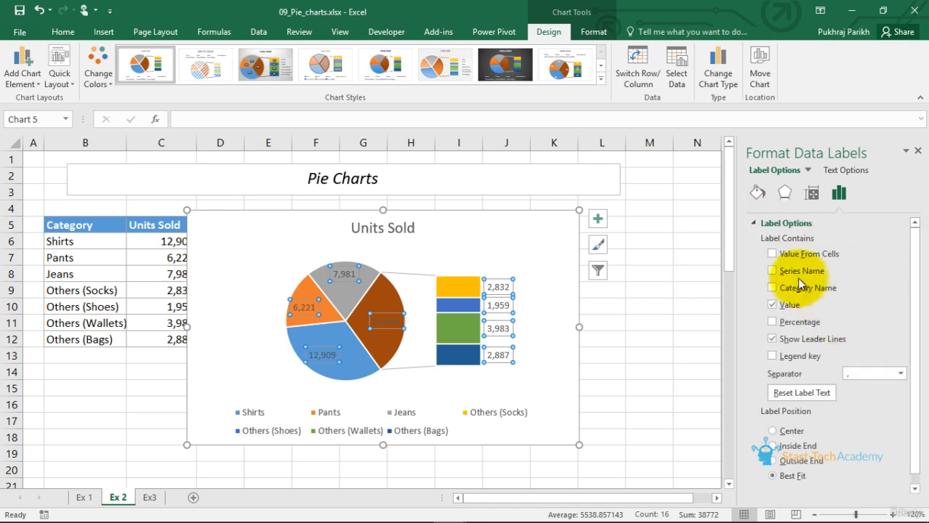
pyautogui.click(789, 317)
pyautogui.click(772, 288)
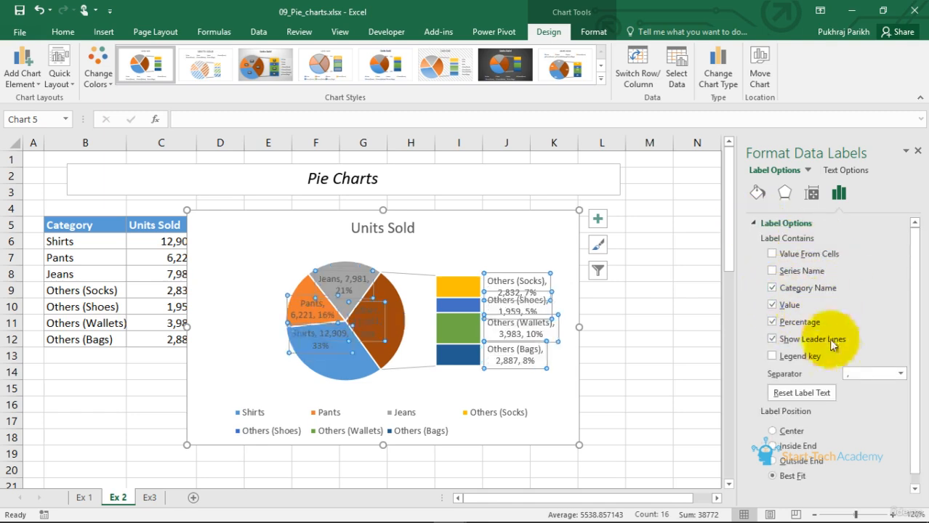
pyautogui.click(772, 287)
pyautogui.click(540, 398)
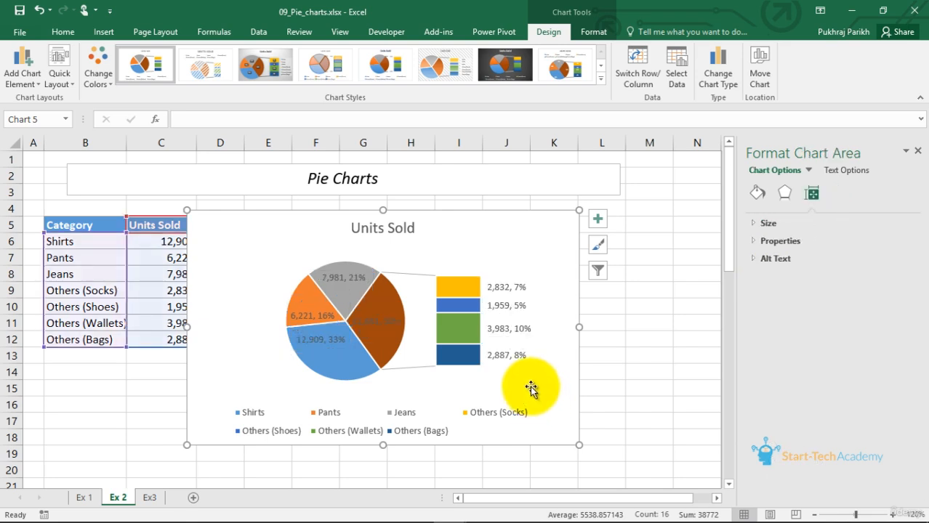
# - Go to the Ex3 sheet and examine the doughnut chart's rings for Units Sold (2018) and Units Sold (2019)
pyautogui.click(150, 497)
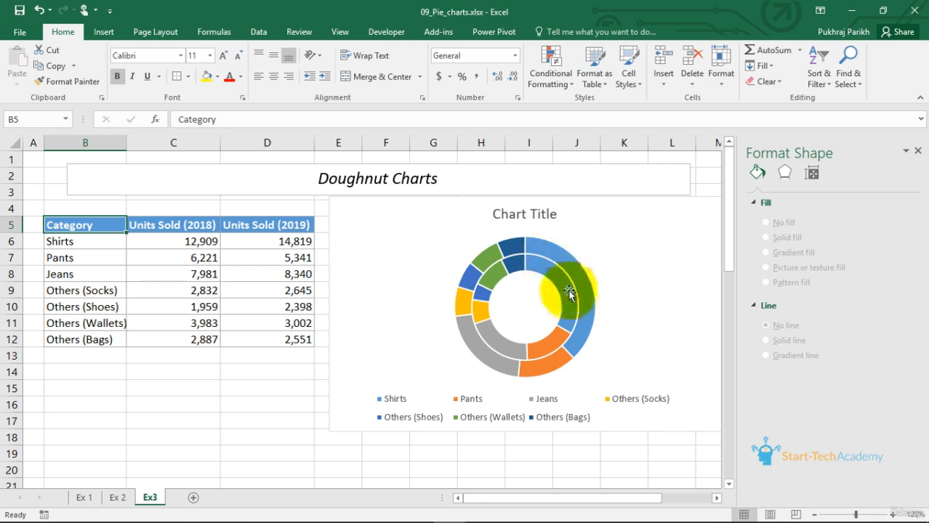
pyautogui.click(525, 269)
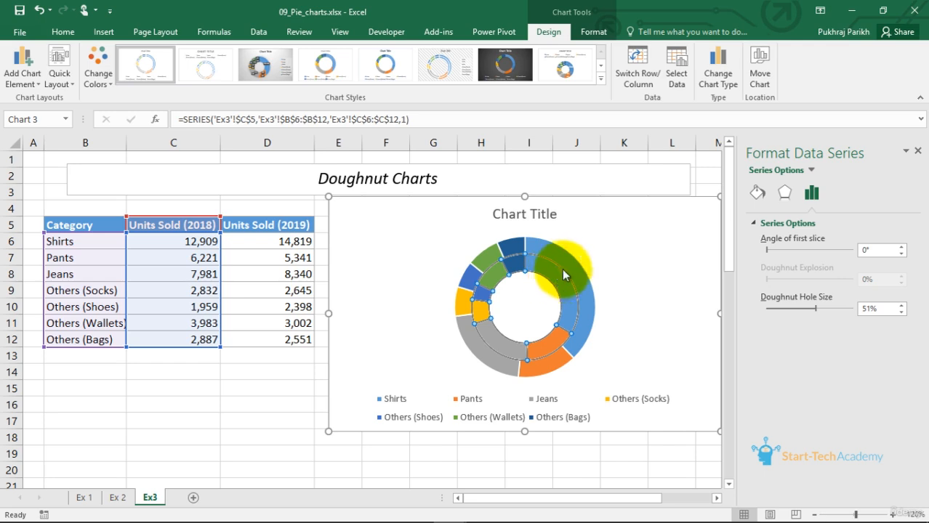
pyautogui.click(571, 263)
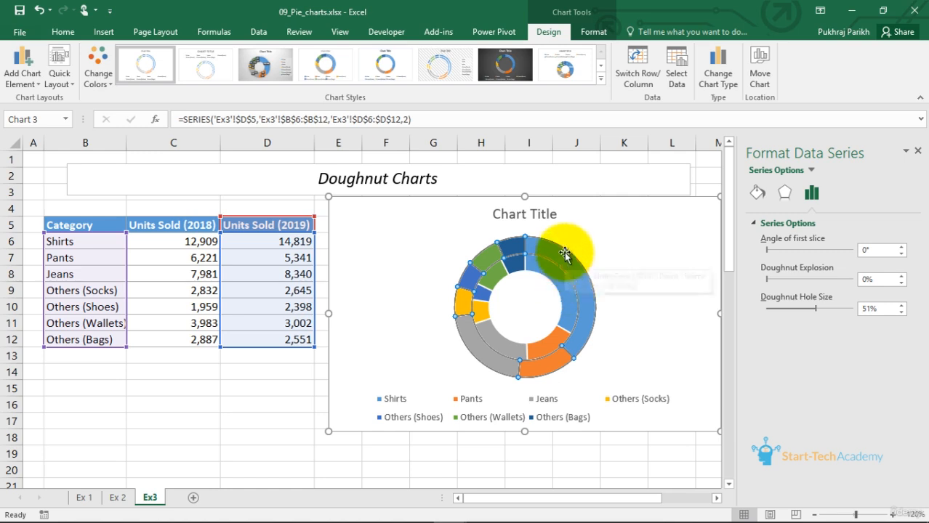
pyautogui.moveTo(580, 278)
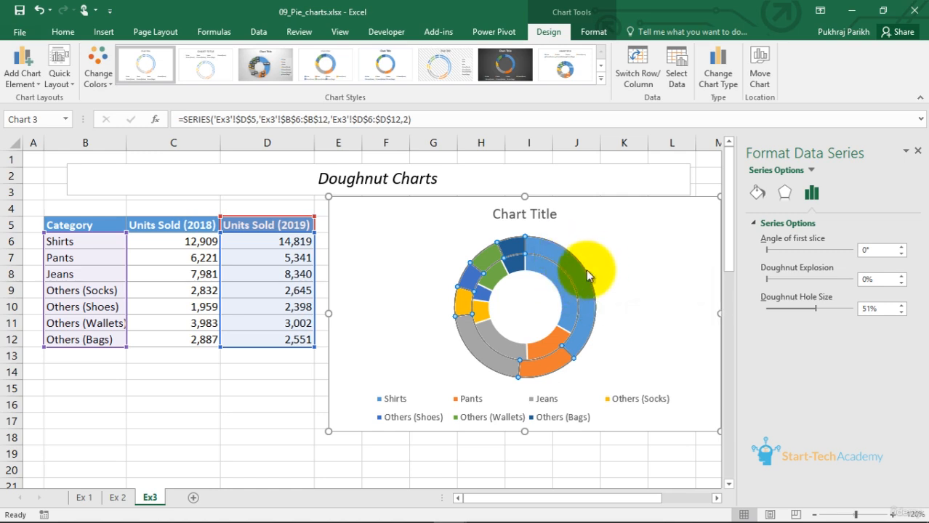
pyautogui.moveTo(570, 318)
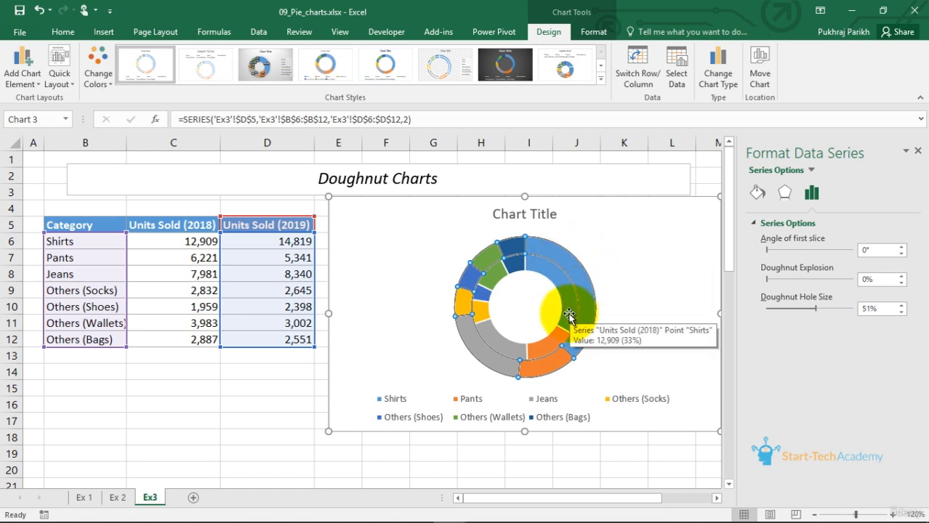
pyautogui.click(500, 346)
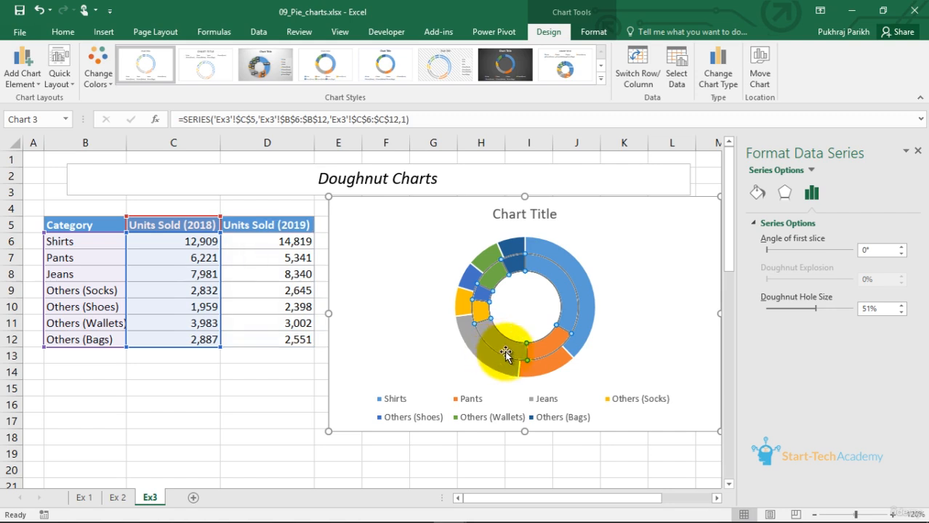
pyautogui.moveTo(465, 319)
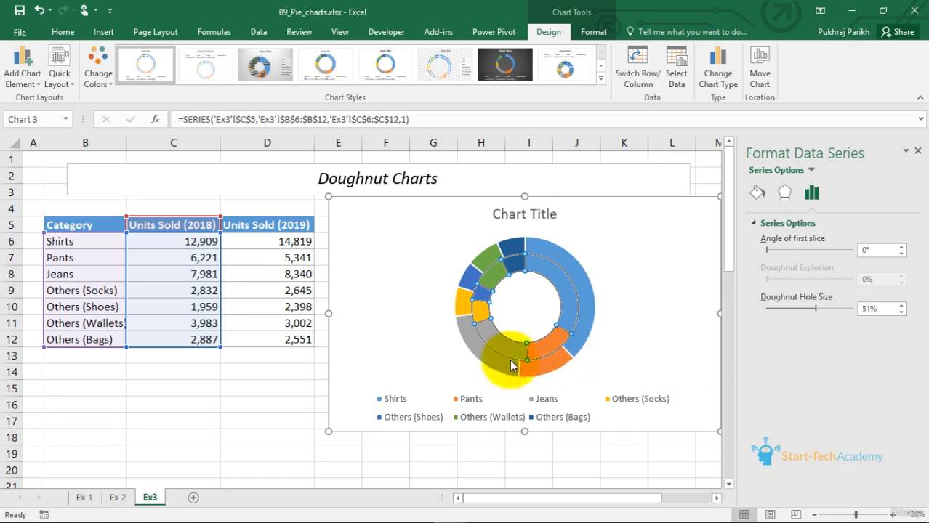
# - Compare the Jeans, Pants and Shirts slices between the 2018 and 2019 rings of the doughnut chart
pyautogui.moveTo(500, 385)
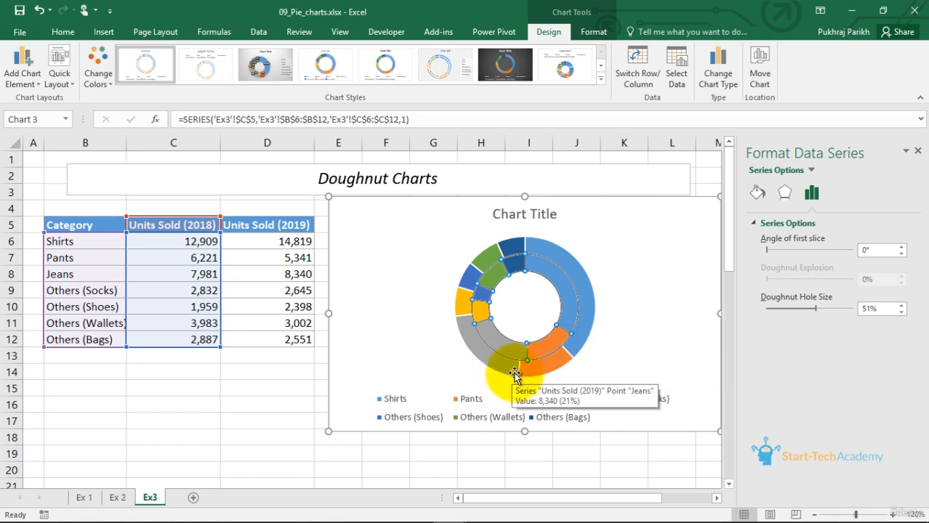
pyautogui.moveTo(524, 374)
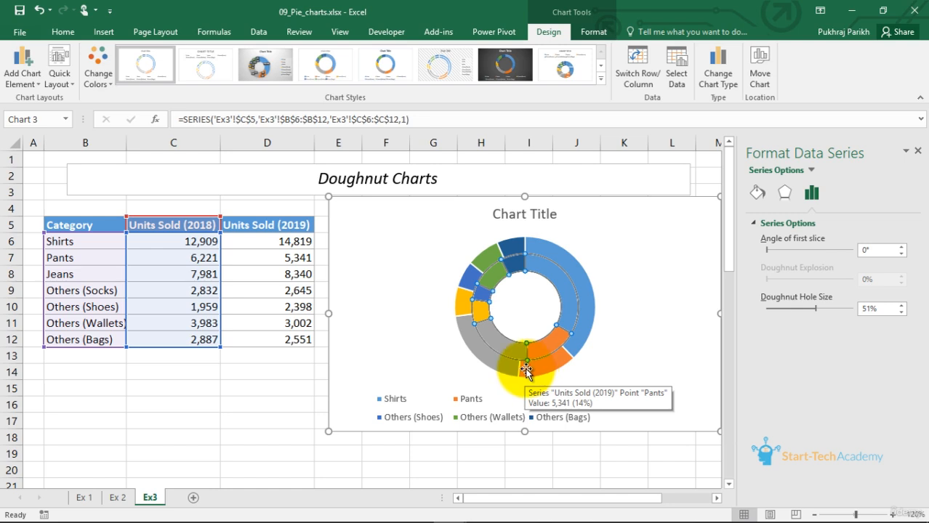
pyautogui.moveTo(526, 371); pyautogui.dragTo(561, 352)
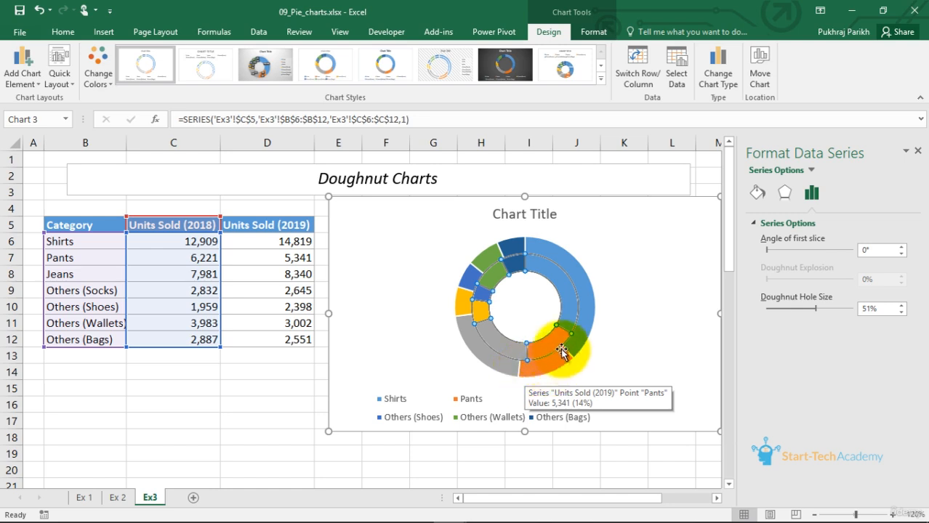
pyautogui.moveTo(573, 290)
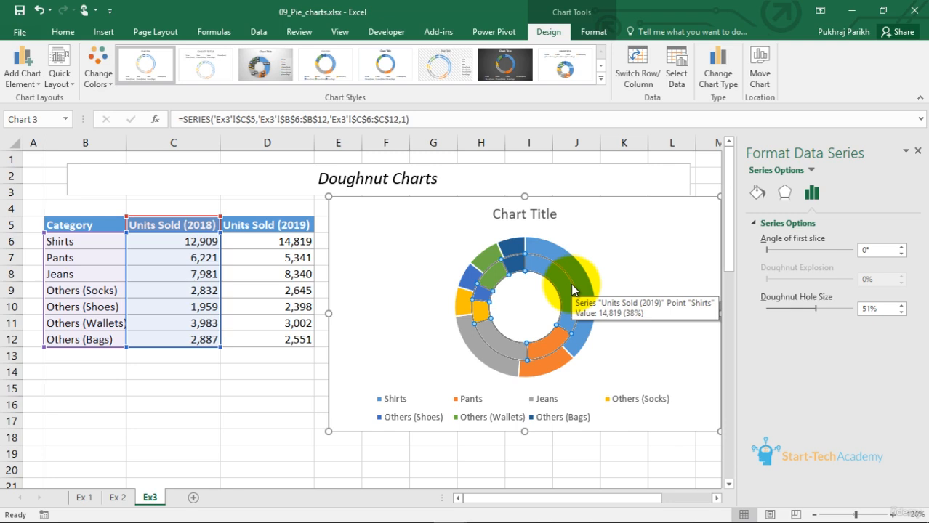
# - Delete the existing doughnut chart and insert a new Doughnut chart from the category and units sold table in B5:D12
pyautogui.click(622, 220)
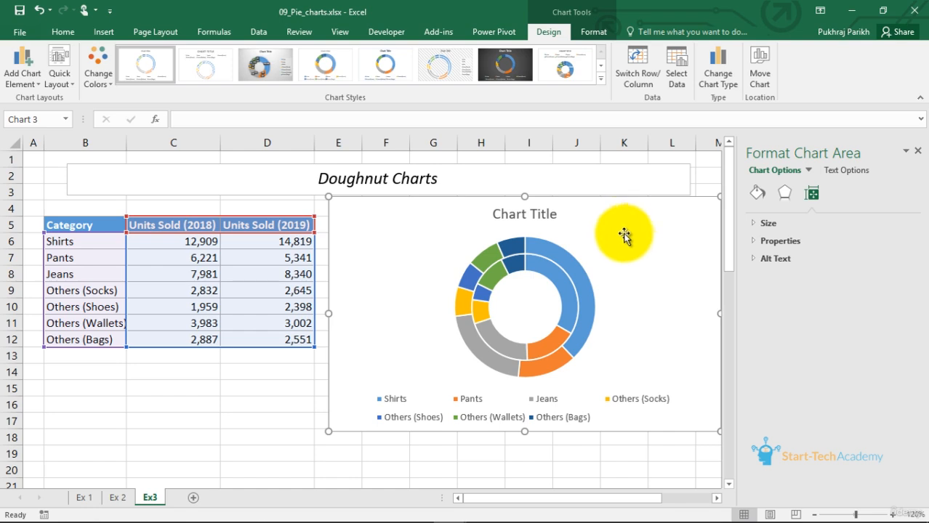
pyautogui.press('Delete')
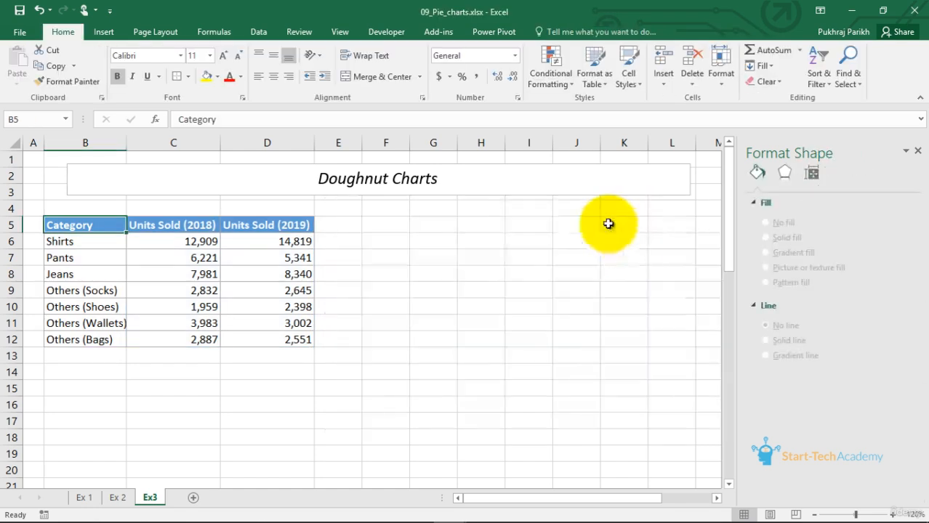
pyautogui.moveTo(69, 223); pyautogui.dragTo(251, 340)
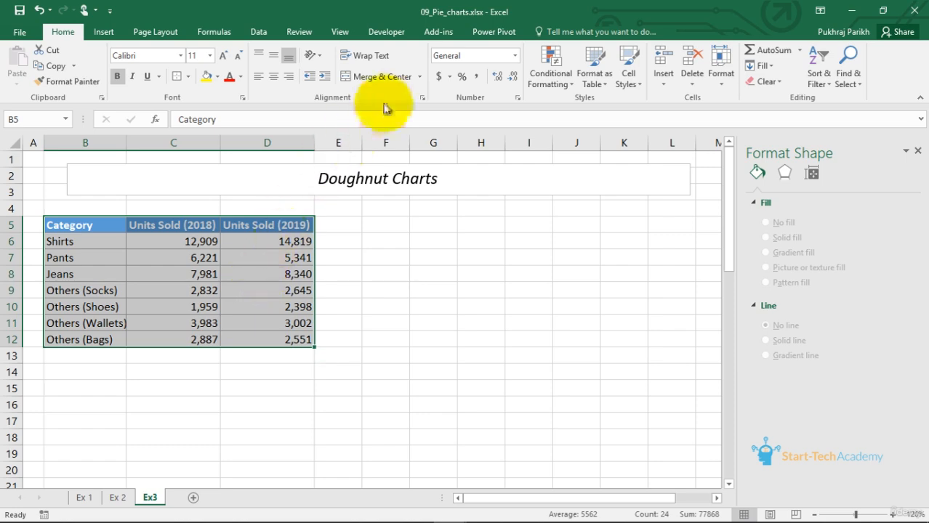
pyautogui.click(104, 32)
pyautogui.click(365, 77)
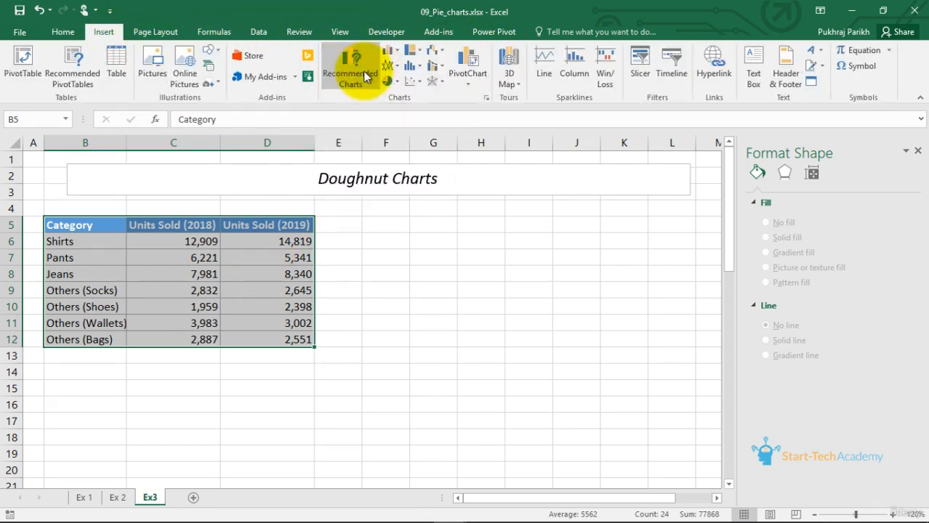
pyautogui.moveTo(138, 233); pyautogui.dragTo(155, 197)
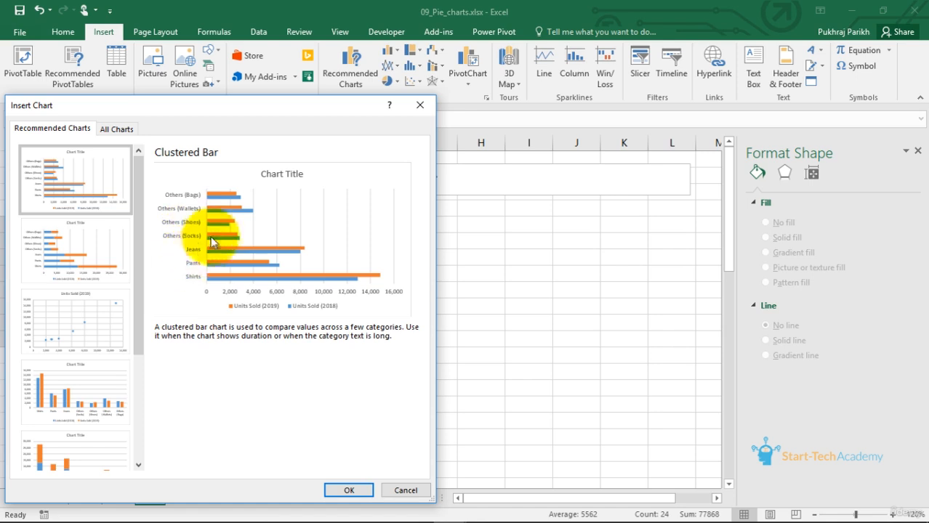
pyautogui.click(120, 128)
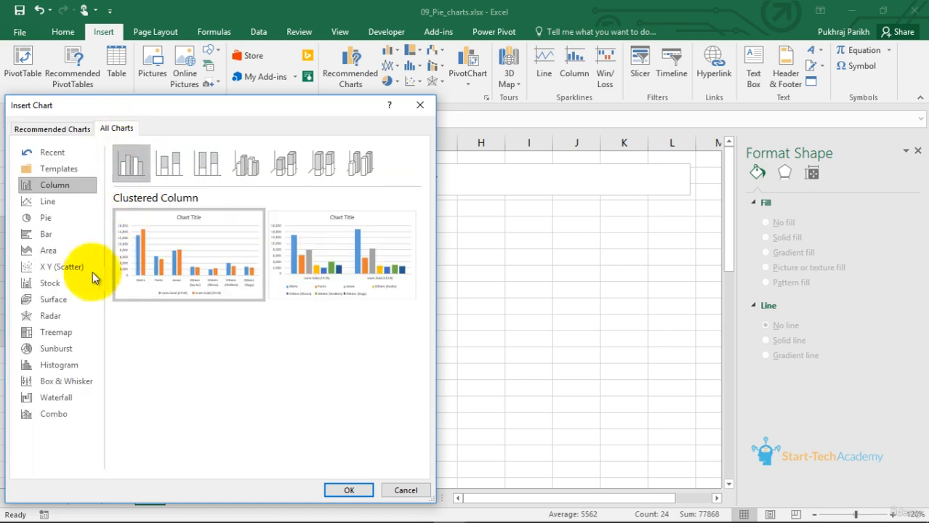
pyautogui.click(47, 220)
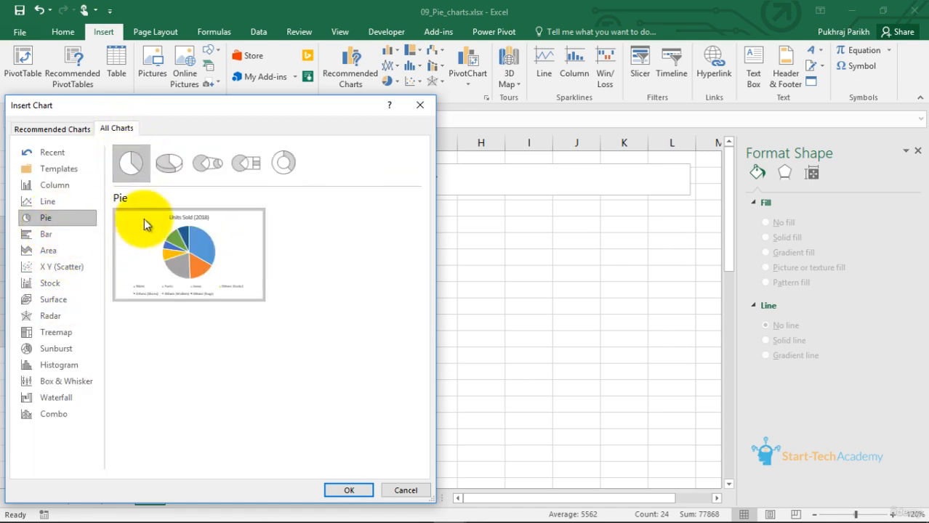
pyautogui.click(283, 163)
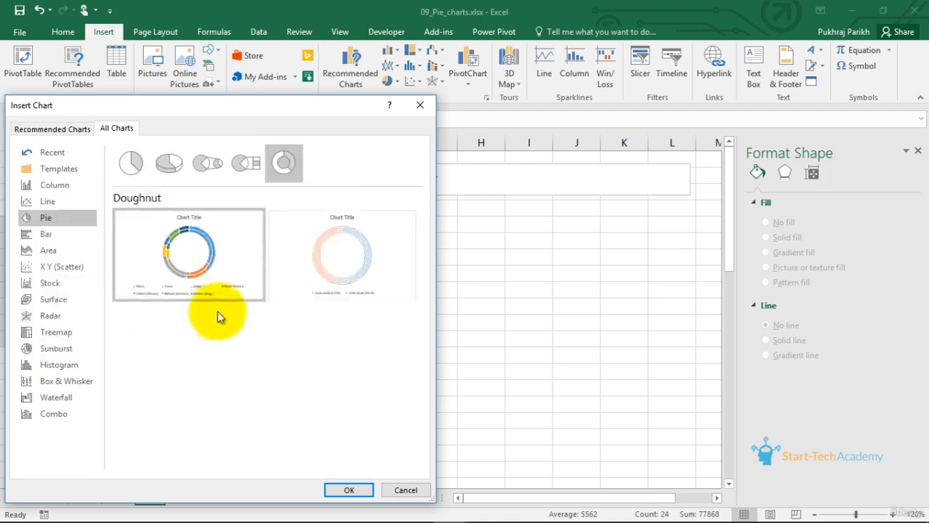
pyautogui.click(349, 490)
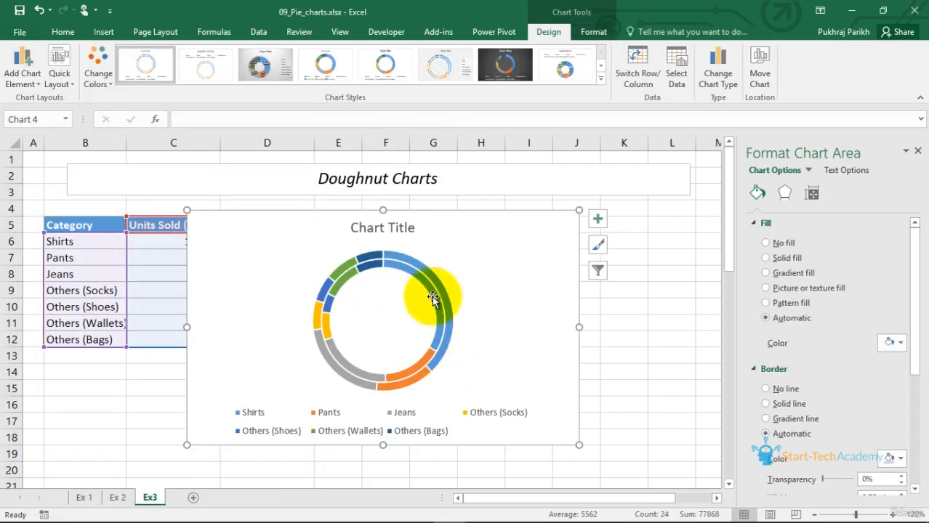
# - Move the new doughnut chart clear of the Units Sold (2018) column, add data labels to both rings and open their formatting options
pyautogui.click(452, 314)
pyautogui.click(463, 314)
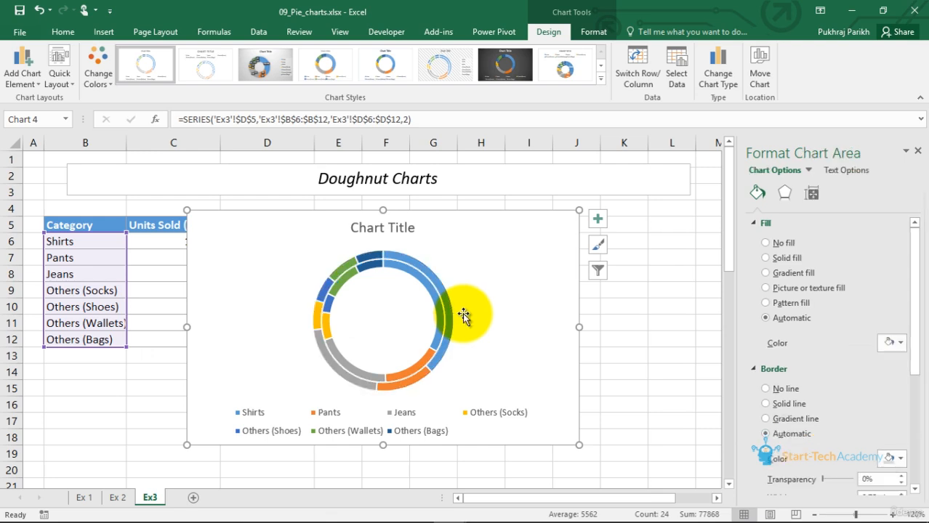
pyautogui.click(455, 317)
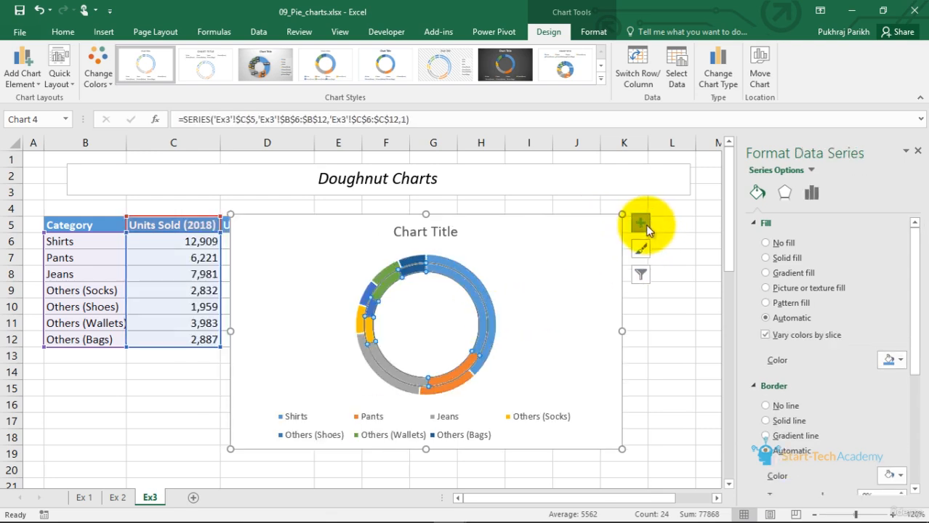
pyautogui.click(640, 223)
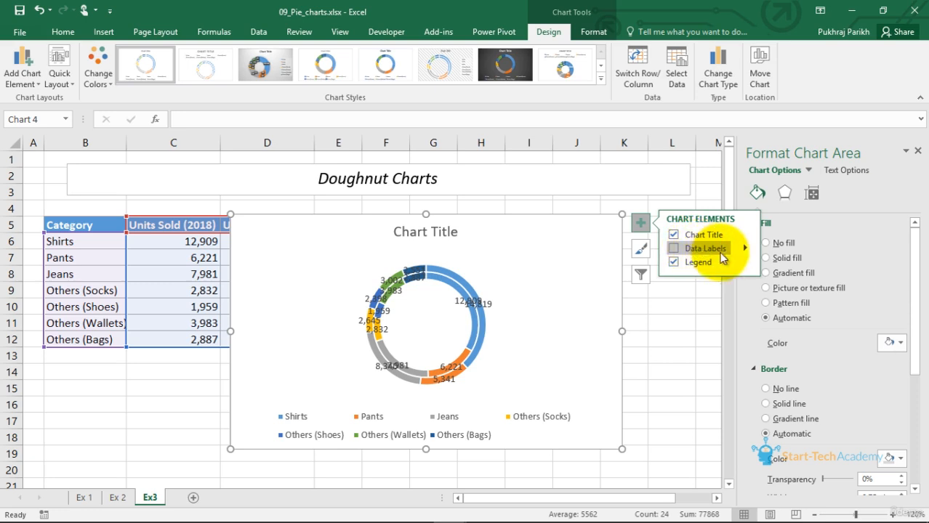
pyautogui.click(705, 249)
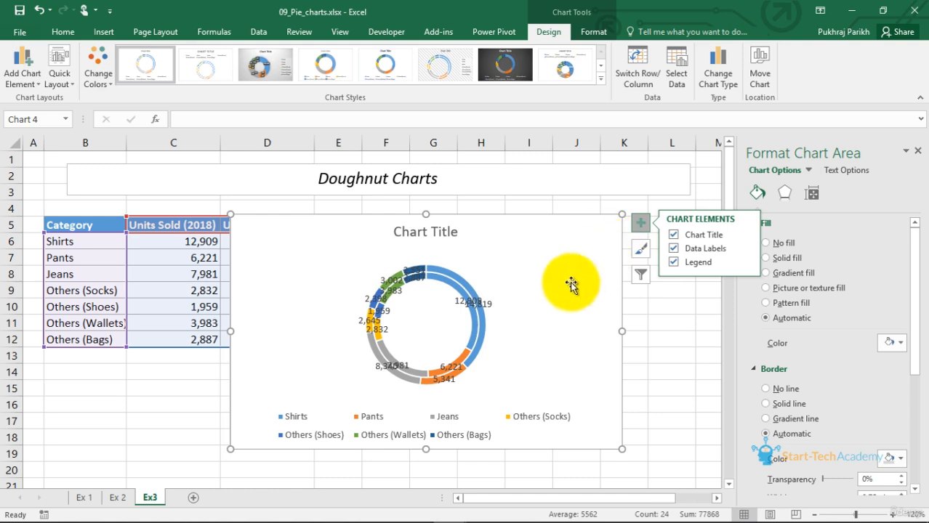
pyautogui.moveTo(744, 249)
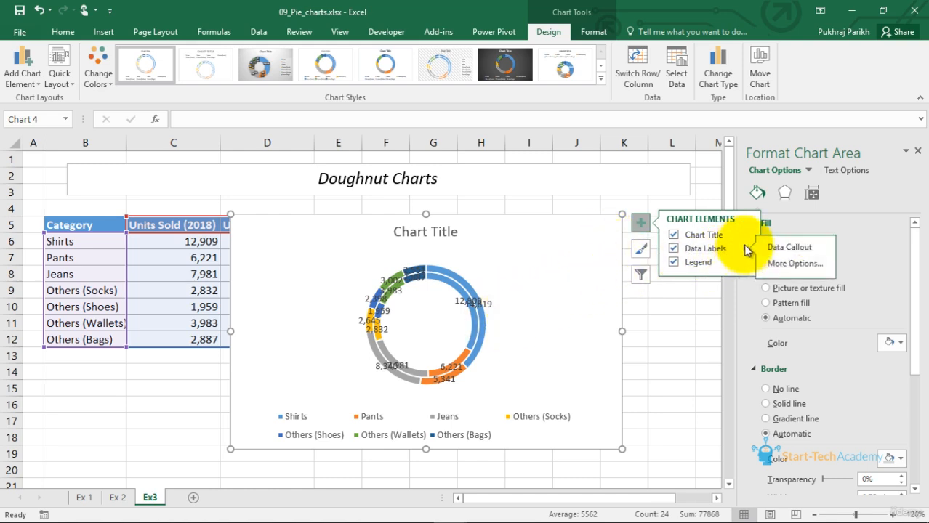
pyautogui.click(797, 263)
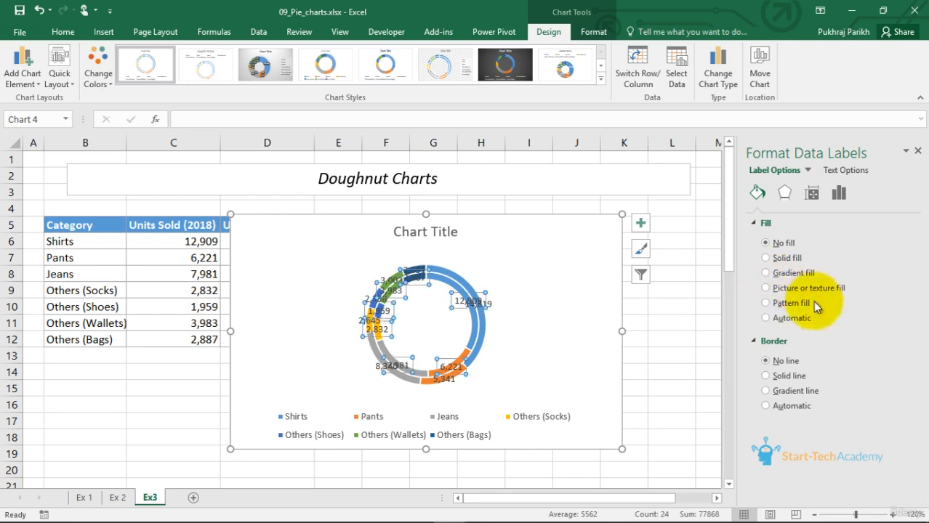
# - Set the doughnut hole size to 34% and enlarge the chart so the data labels have more room
pyautogui.click(534, 328)
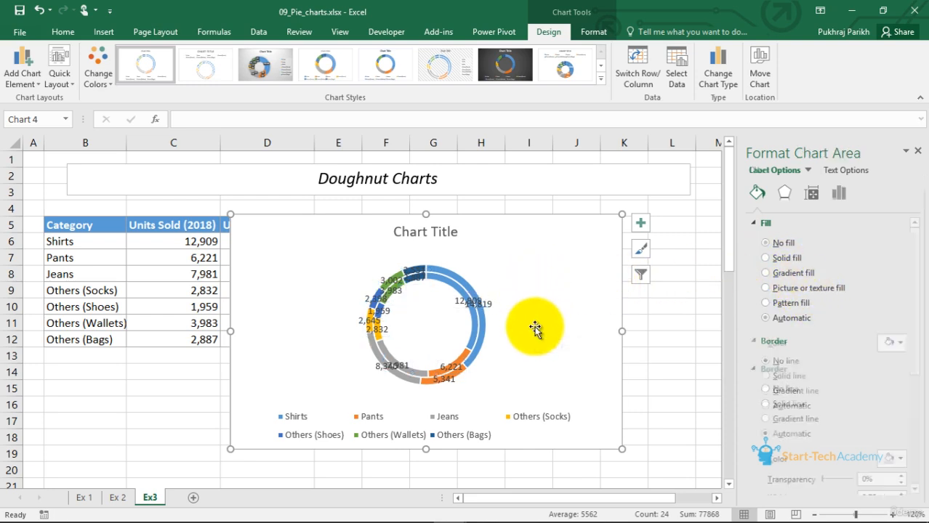
pyautogui.click(483, 328)
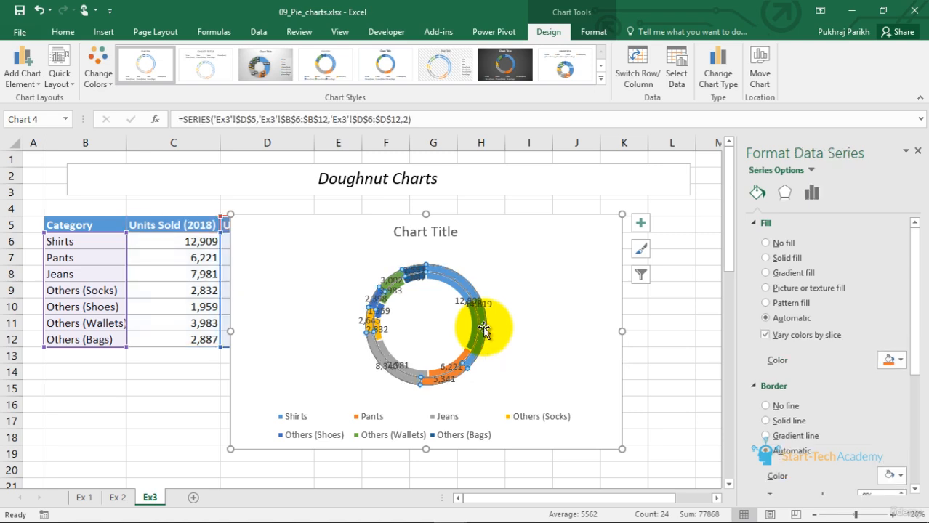
pyautogui.click(541, 323)
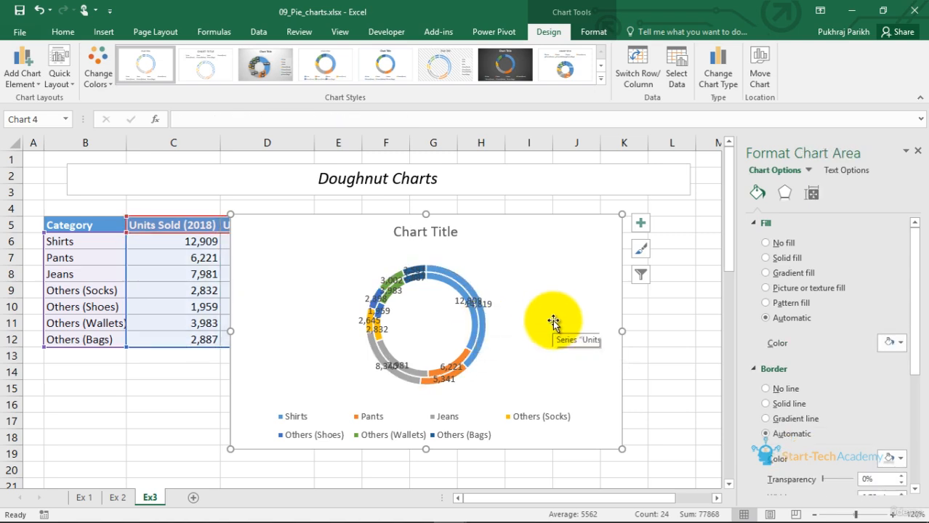
pyautogui.click(808, 171)
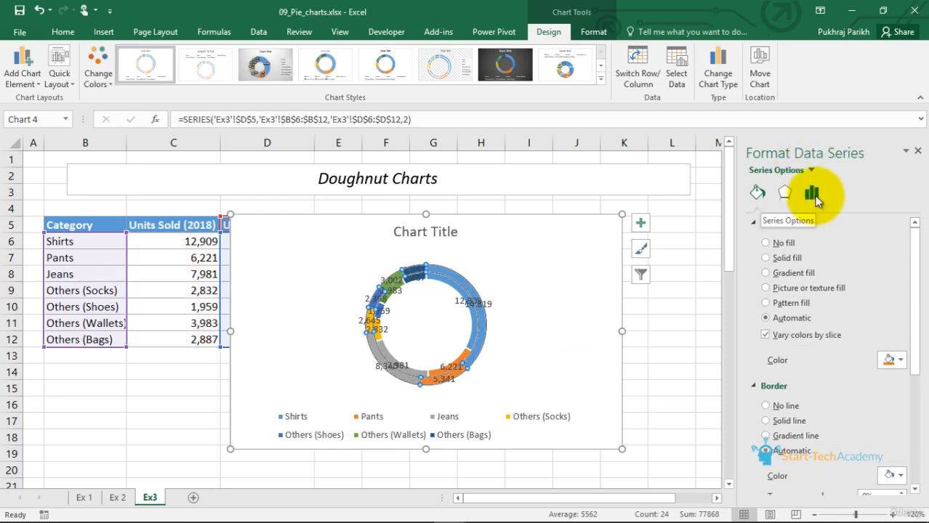
pyautogui.click(814, 195)
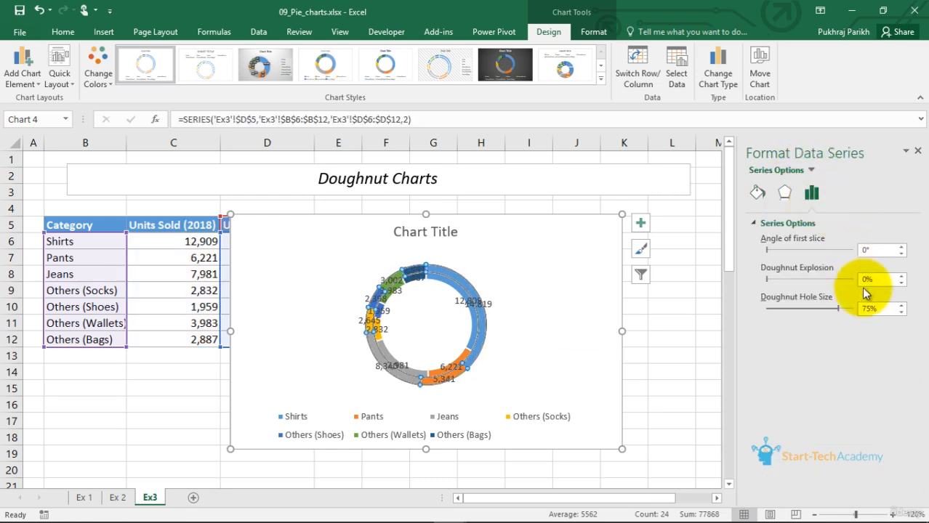
pyautogui.click(480, 318)
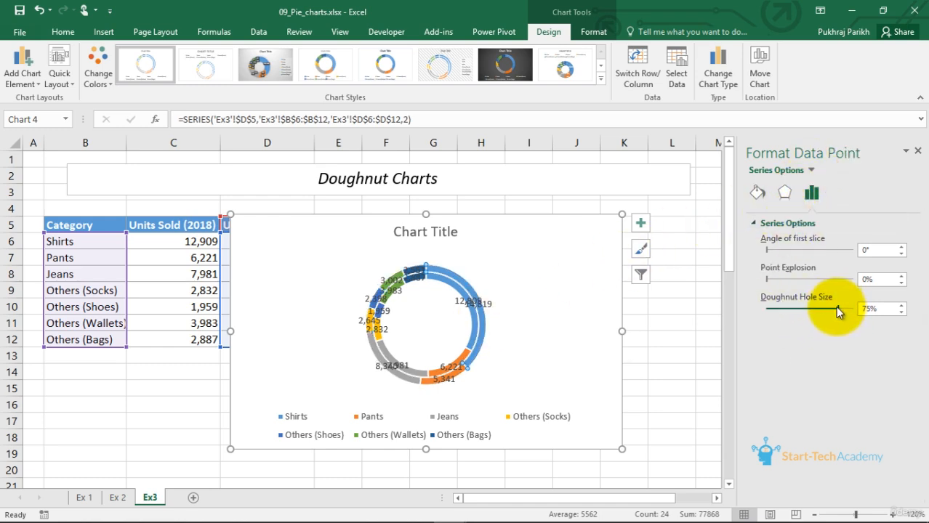
pyautogui.moveTo(836, 309); pyautogui.dragTo(800, 310)
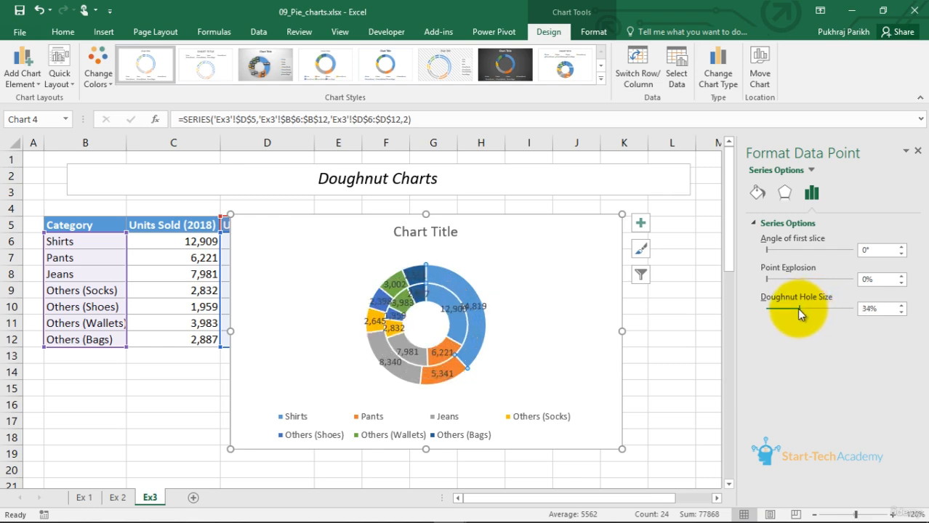
pyautogui.moveTo(621, 214); pyautogui.dragTo(666, 198)
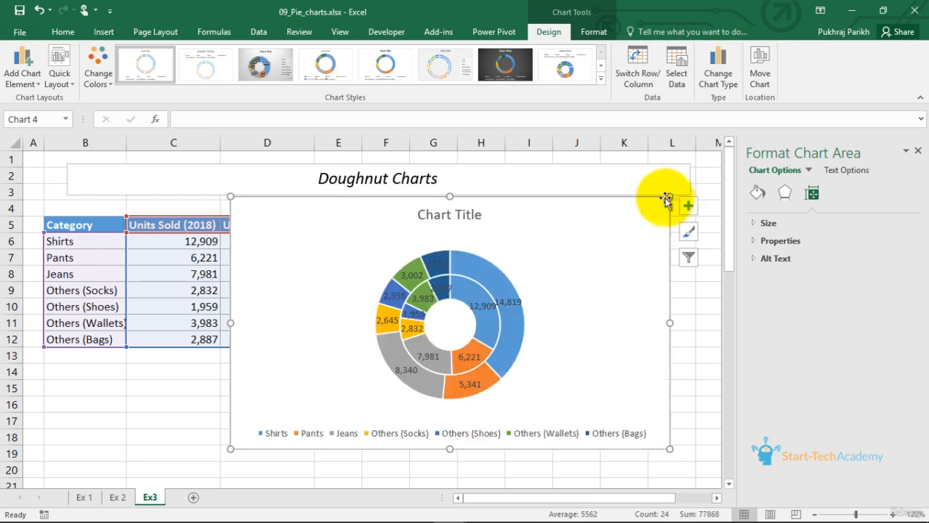
# - Make the outer ring's data labels show the percentage instead of the value
pyautogui.click(506, 303)
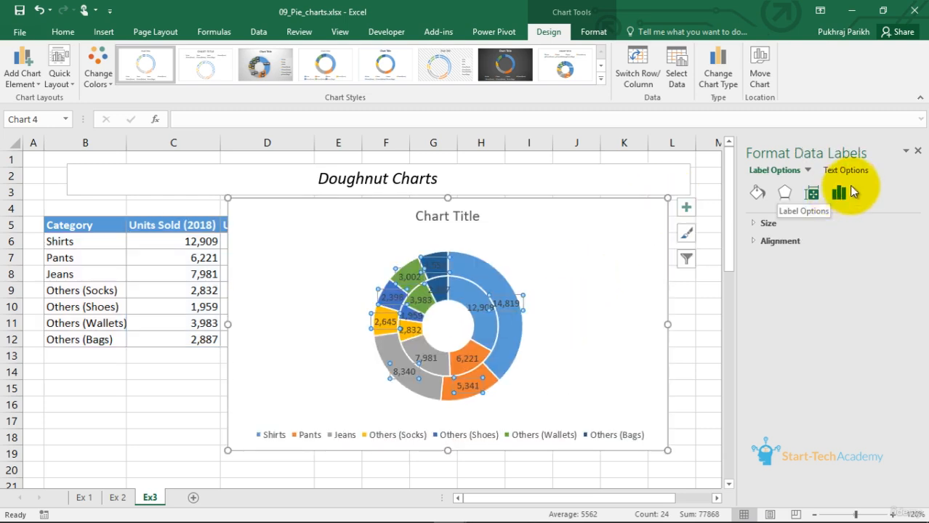
pyautogui.click(839, 193)
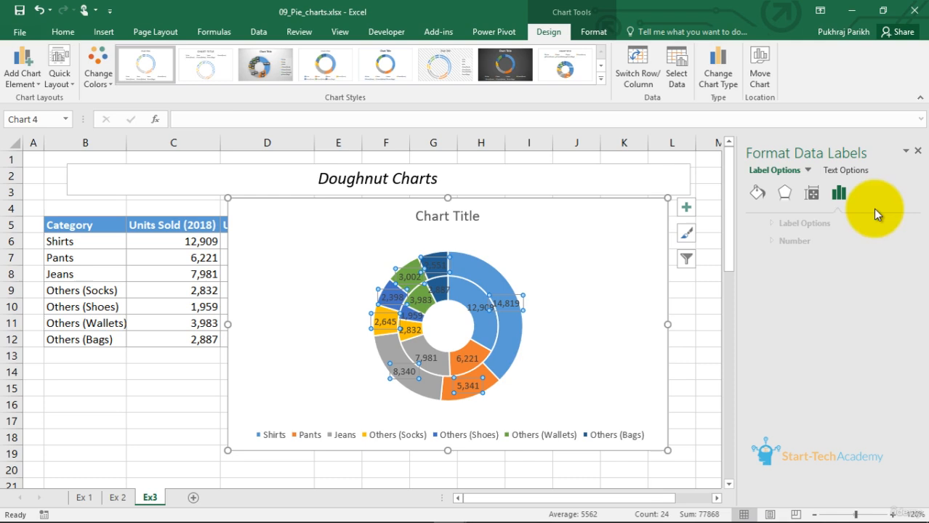
pyautogui.click(755, 224)
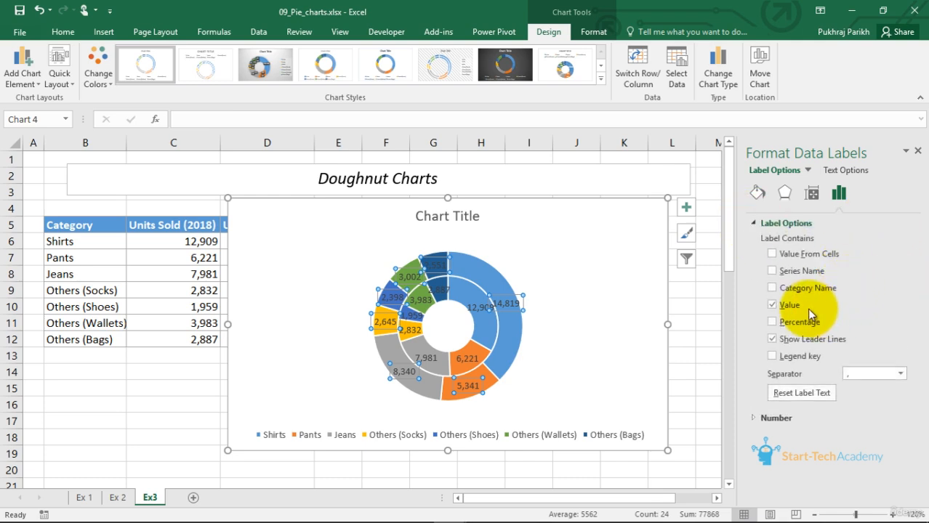
pyautogui.click(772, 322)
pyautogui.click(771, 305)
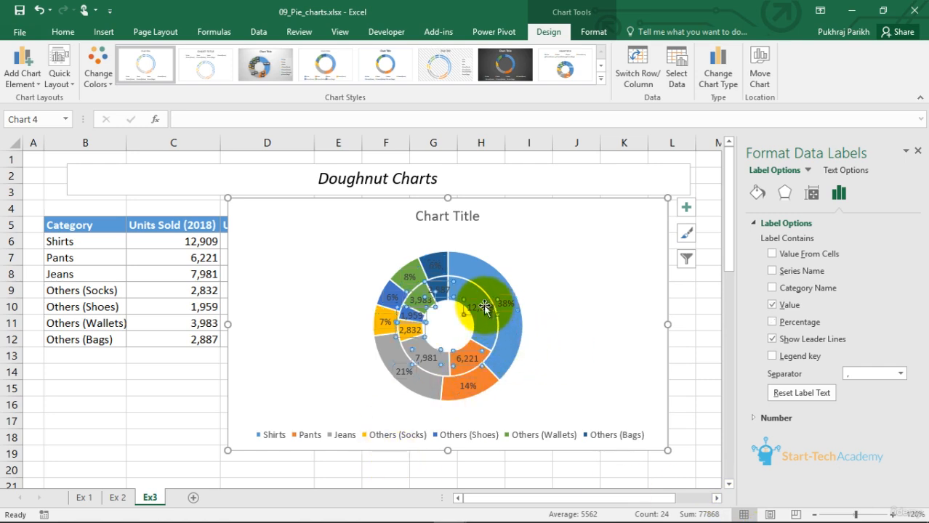
# - Switch the inner ring's data labels from value to percentage as well
pyautogui.click(409, 318)
pyautogui.click(772, 306)
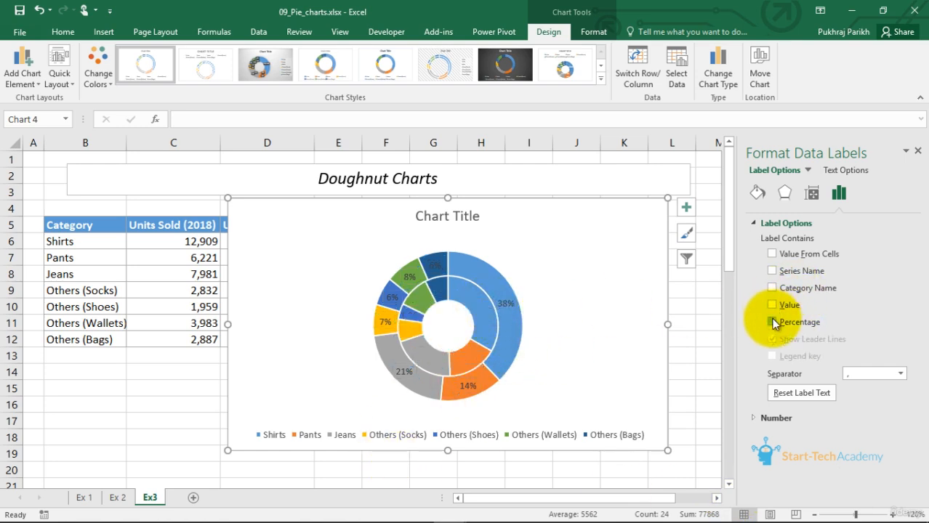
pyautogui.click(771, 322)
pyautogui.click(576, 340)
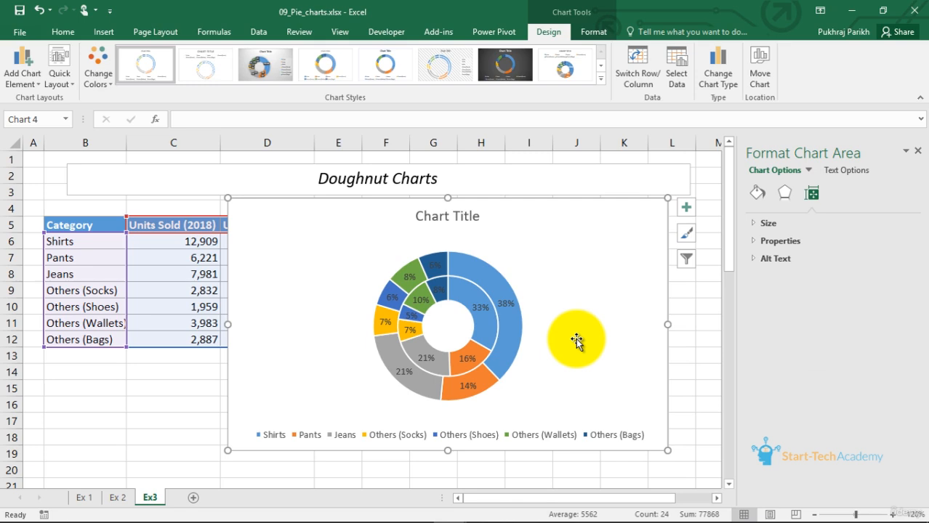